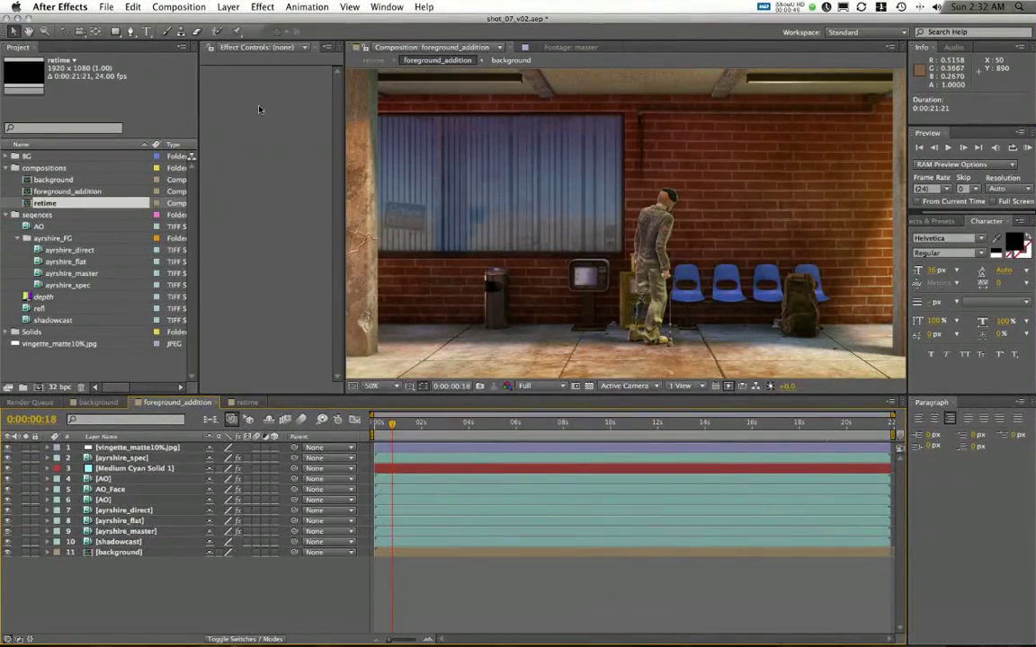
Step: Queue the current foreground_addition frame for saving via Composition > Save Frame As > File
left_click(184, 7)
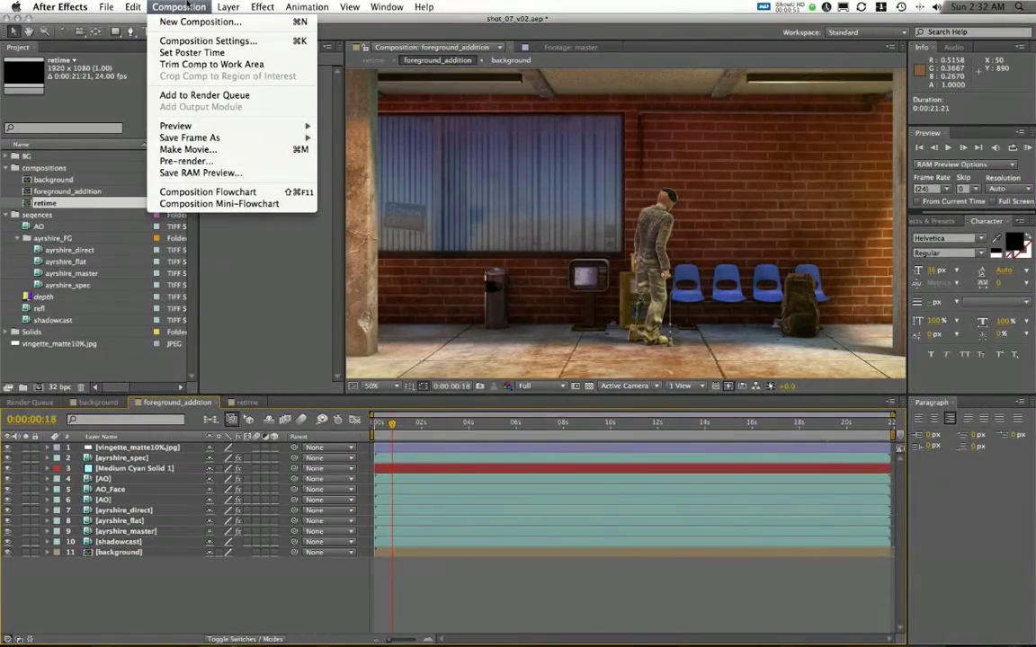
mouse_move(205, 138)
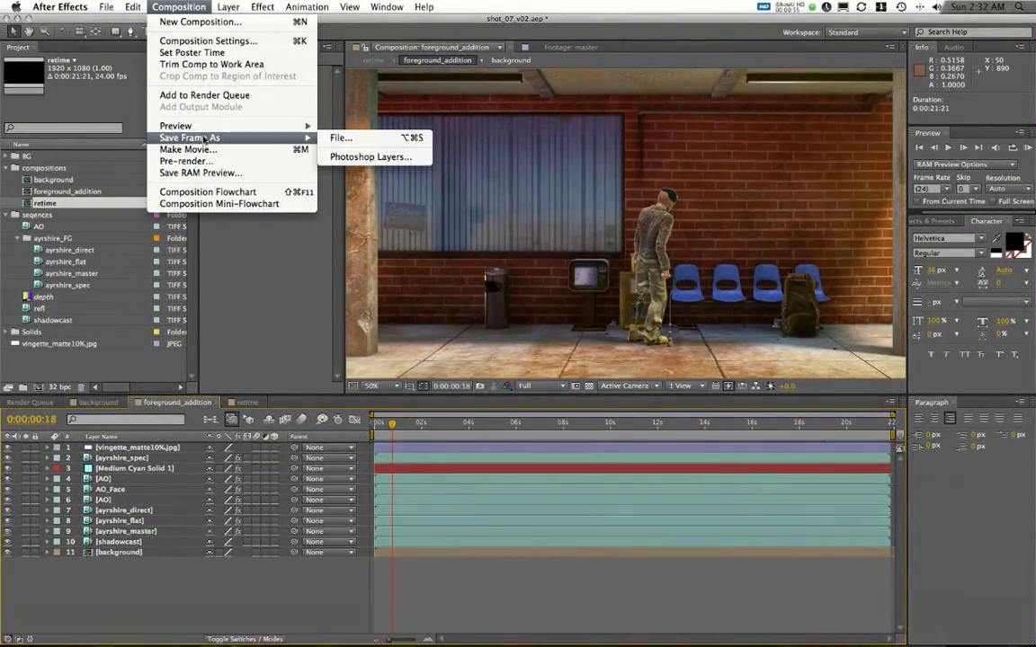
left_click(355, 138)
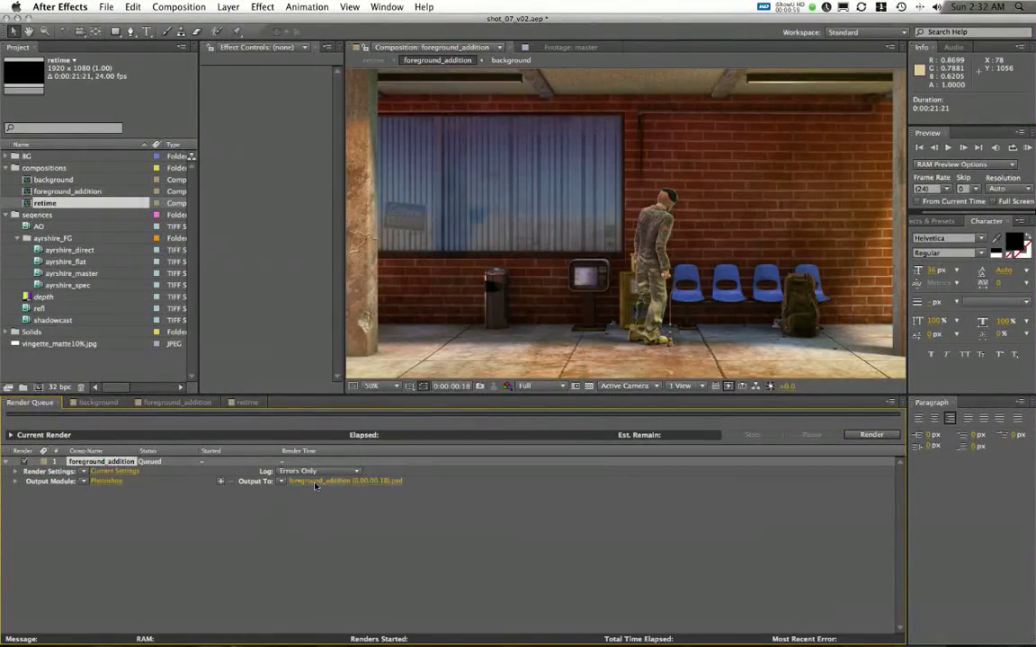
Step: Set the frame's output to fawefasdfa.psd on the Desktop, keeping Photoshop format
left_click(316, 482)
type("f")
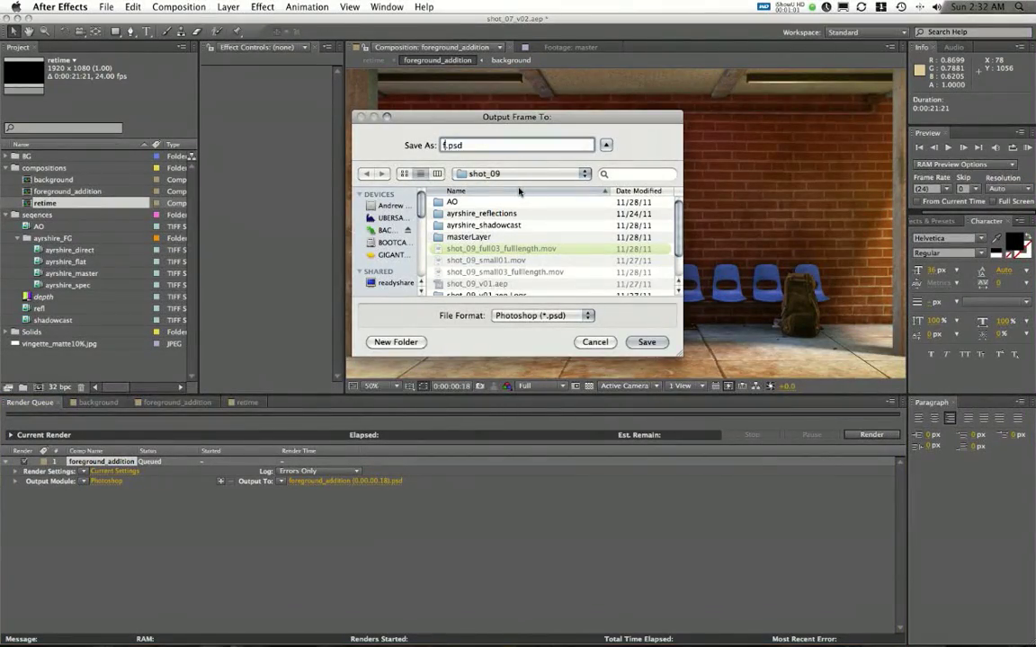
type("awefasdfa")
scroll(412, 281, "down", 3)
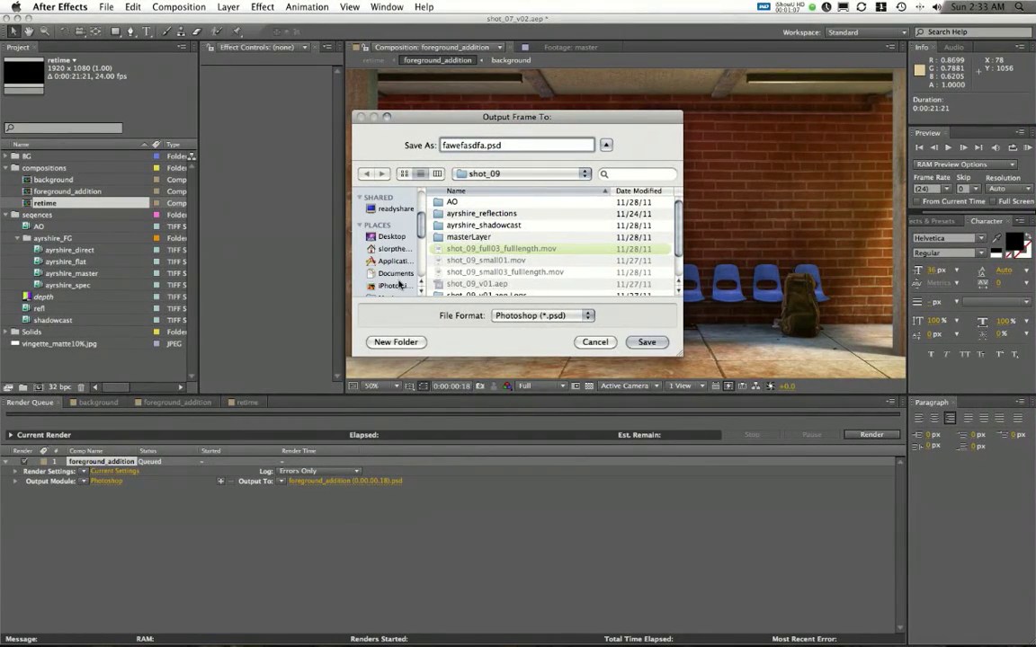
left_click(390, 237)
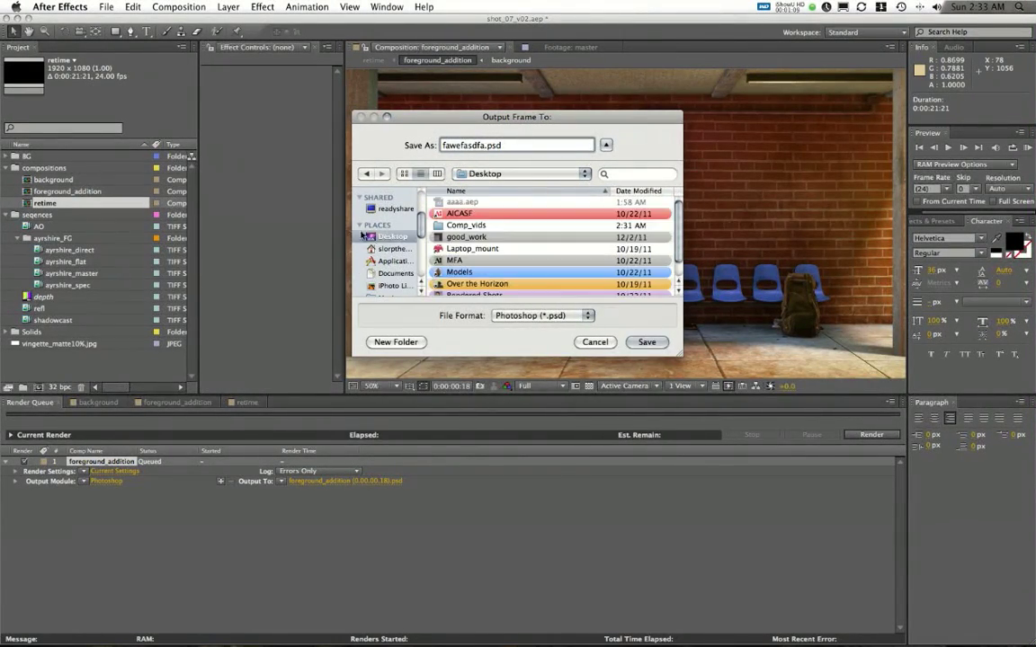
left_click(541, 316)
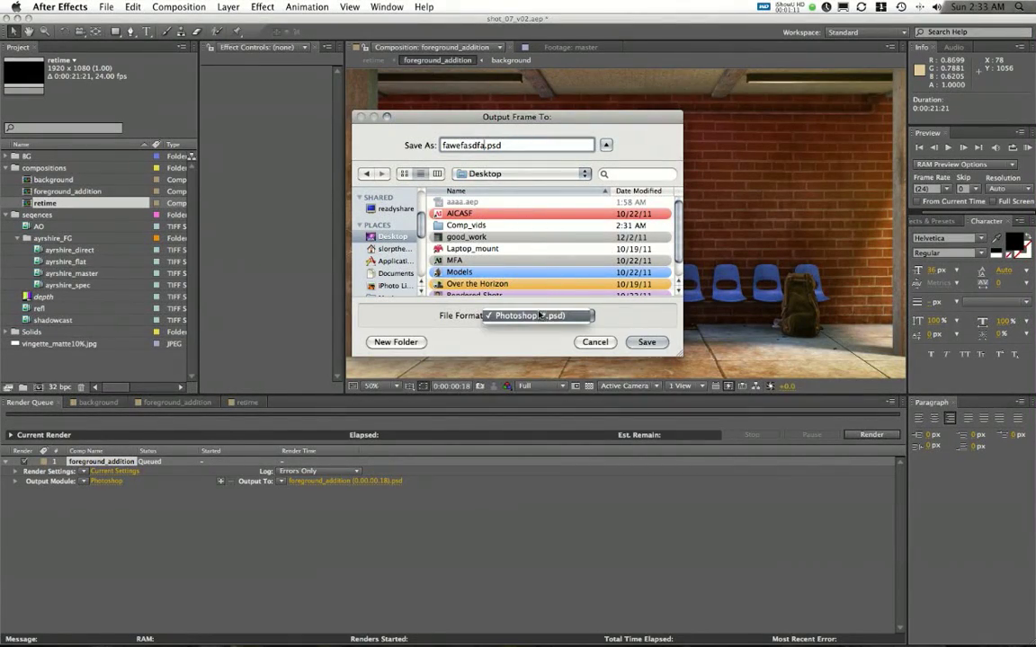
left_click(541, 316)
left_click(646, 341)
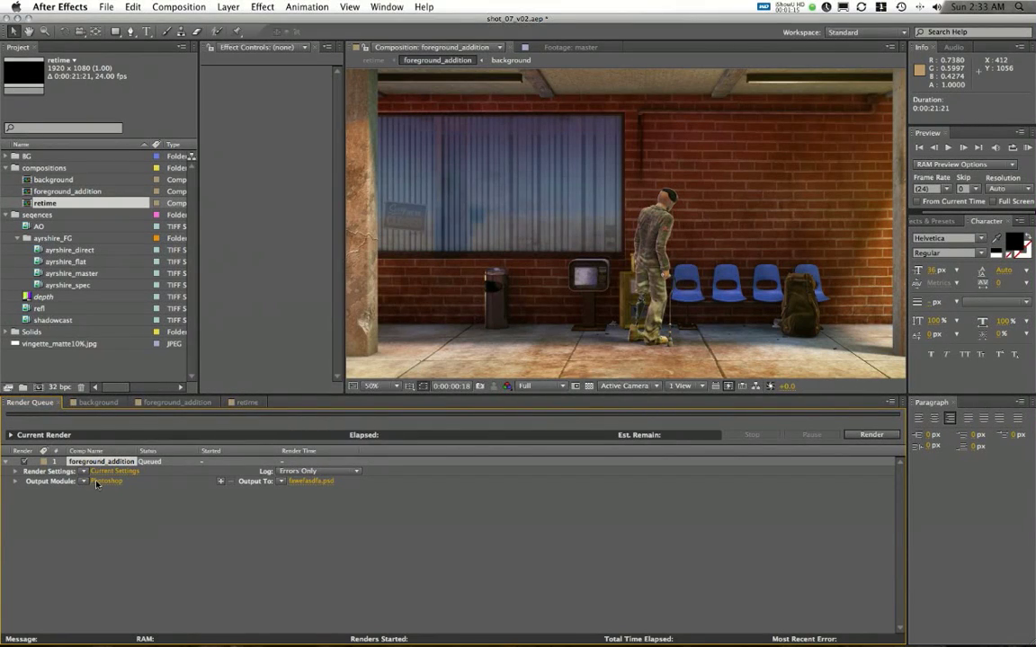
left_click(106, 481)
Step: Keep the Photoshop Sequence output format and render the queued frame to fawefasdfa.psd
left_click(503, 187)
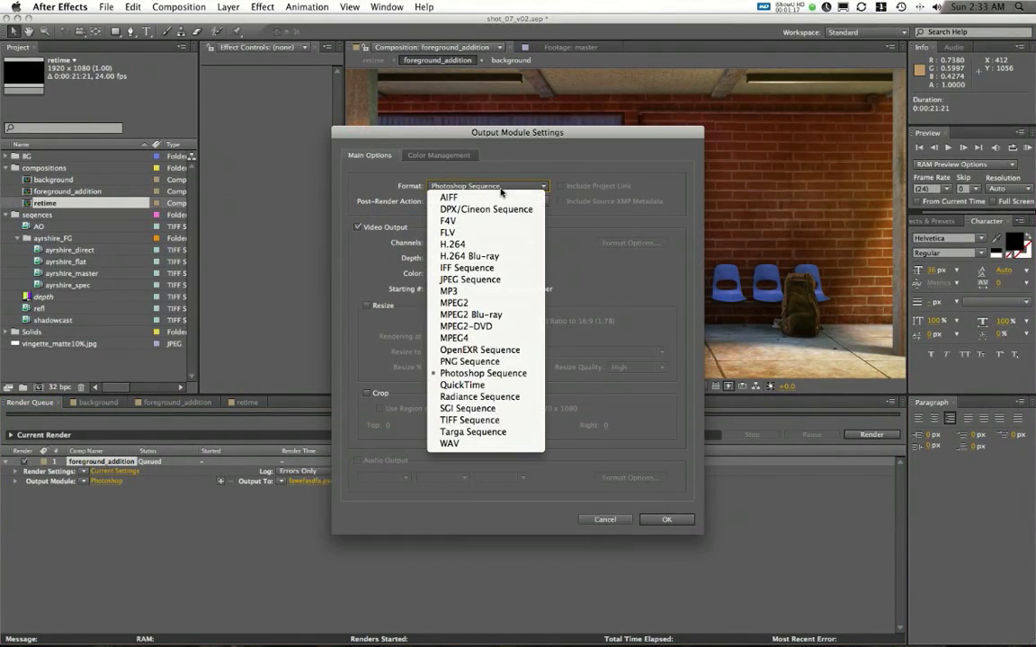
left_click(501, 188)
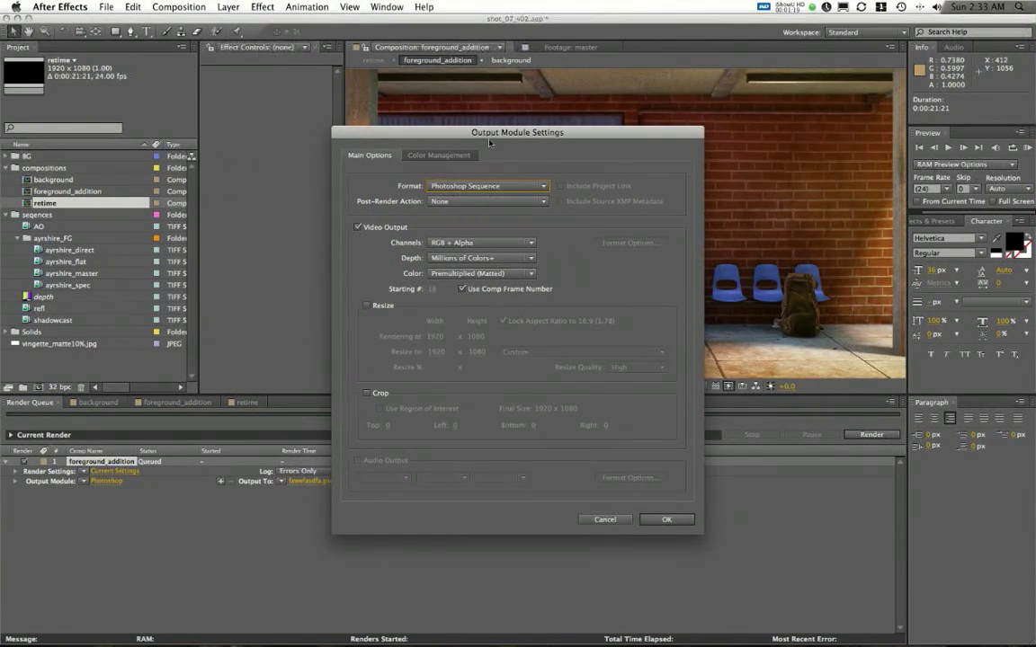
left_click(666, 519)
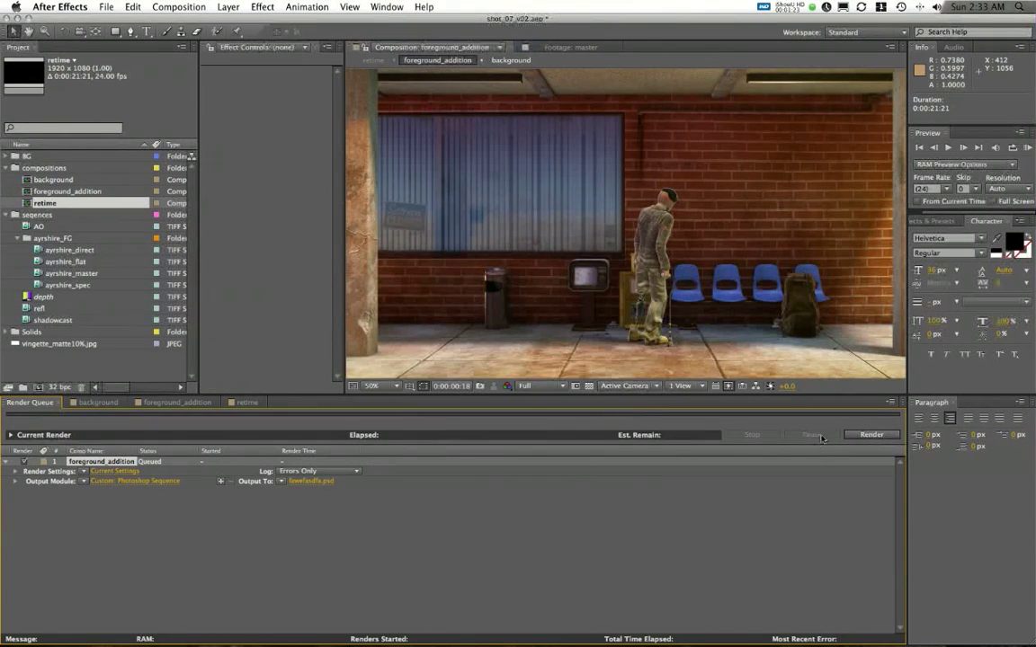
left_click(860, 436)
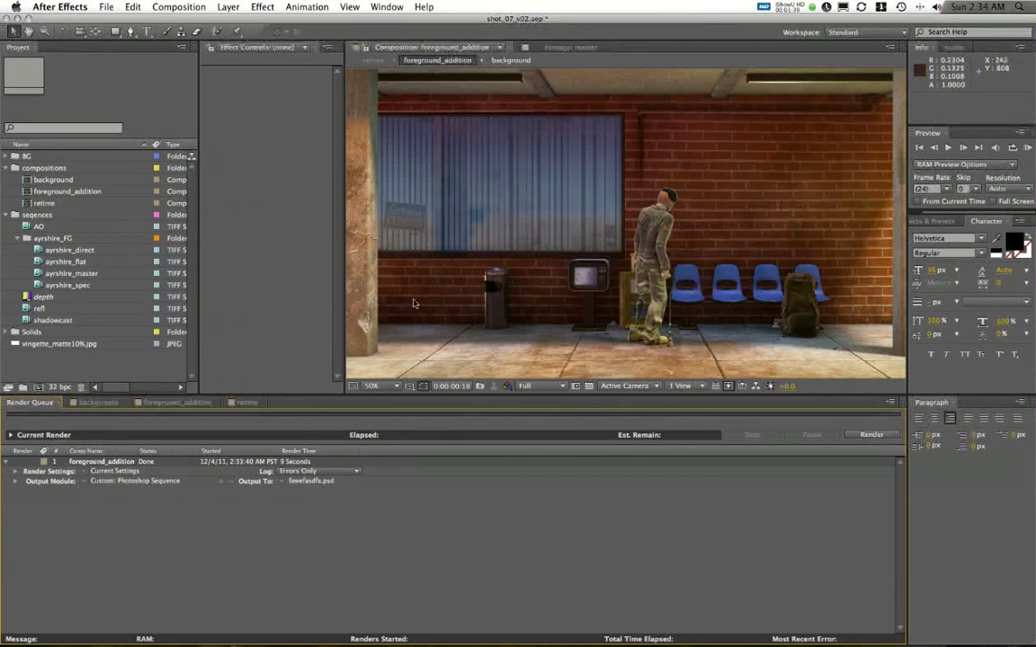
key("ctrl+Right")
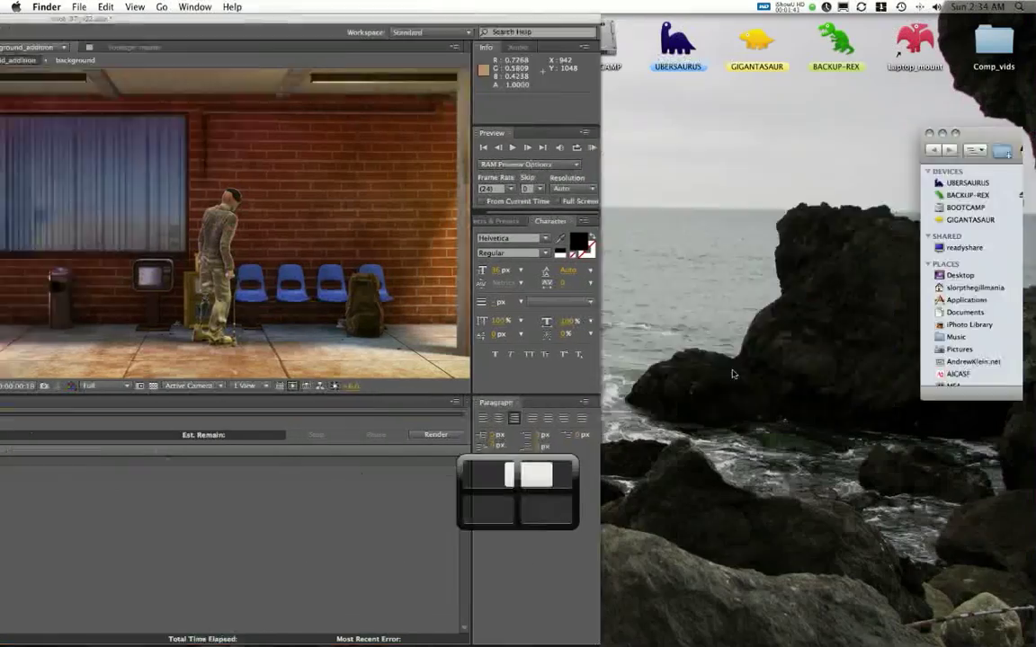
left_click(995, 175)
key("space")
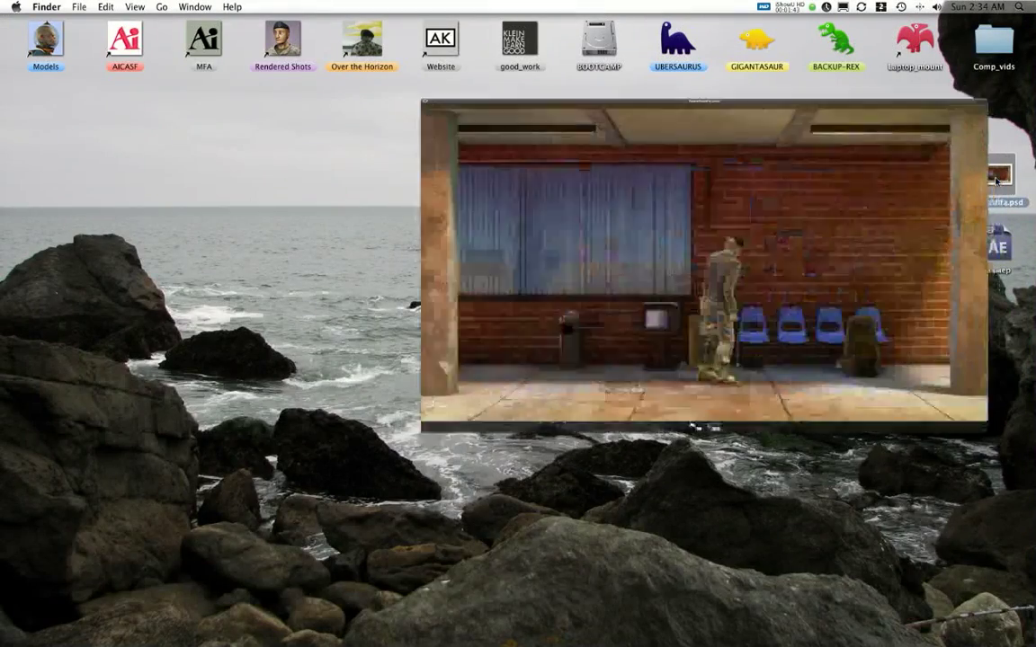
mouse_move(590, 63)
left_mouse_down()
mouse_move(652, 33)
mouse_move(582, 46)
left_mouse_up()
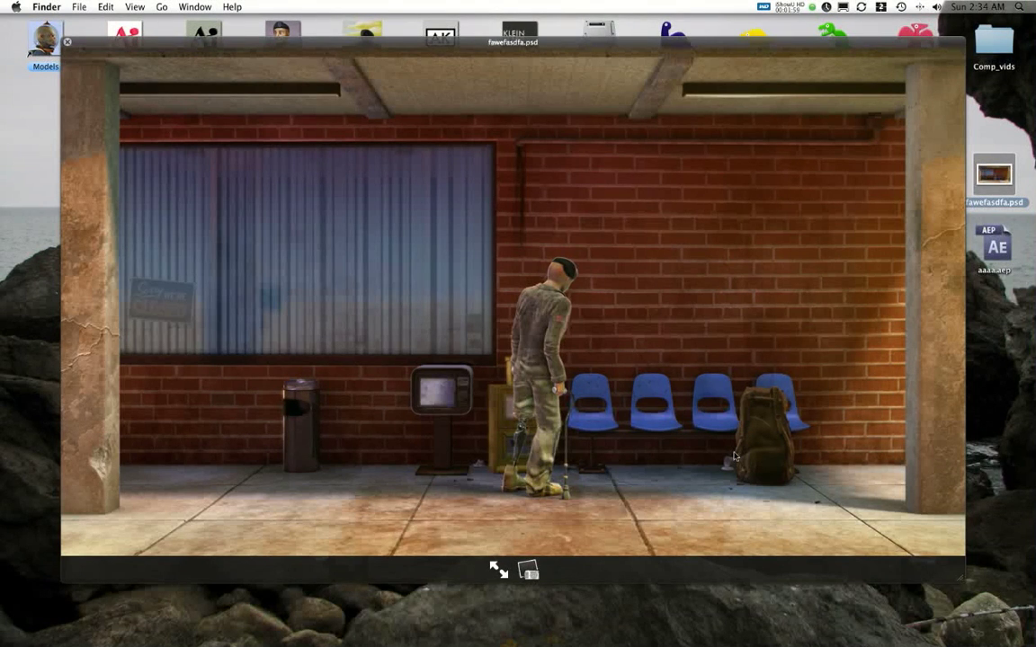
key("space")
key("ctrl+Left")
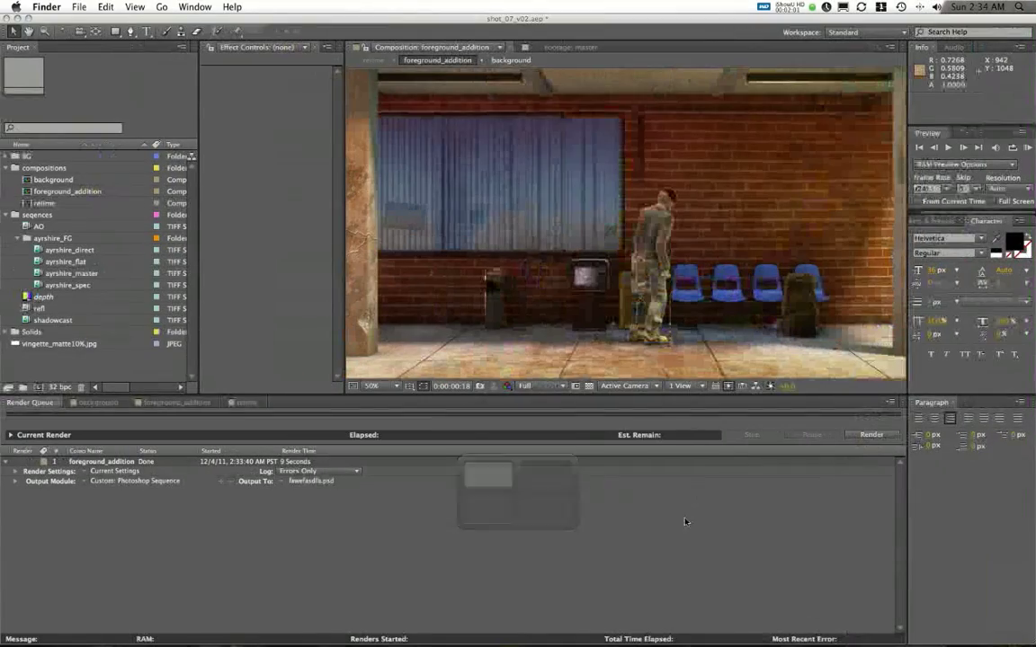
Step: Return to the foreground_addition timeline and add it to the render queue as a second item
left_click(176, 402)
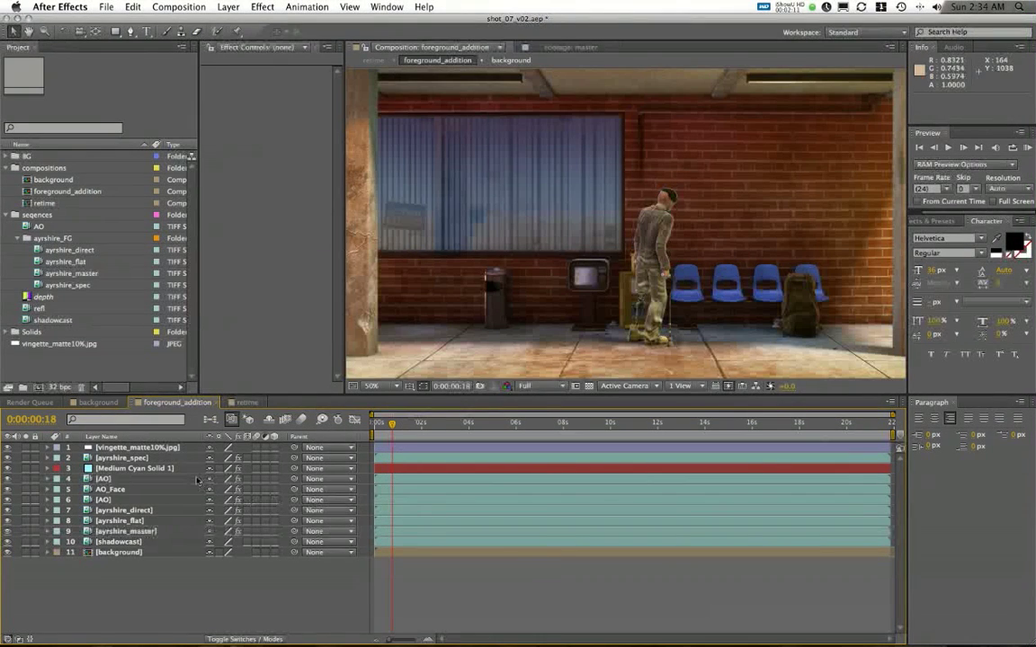
left_click(166, 5)
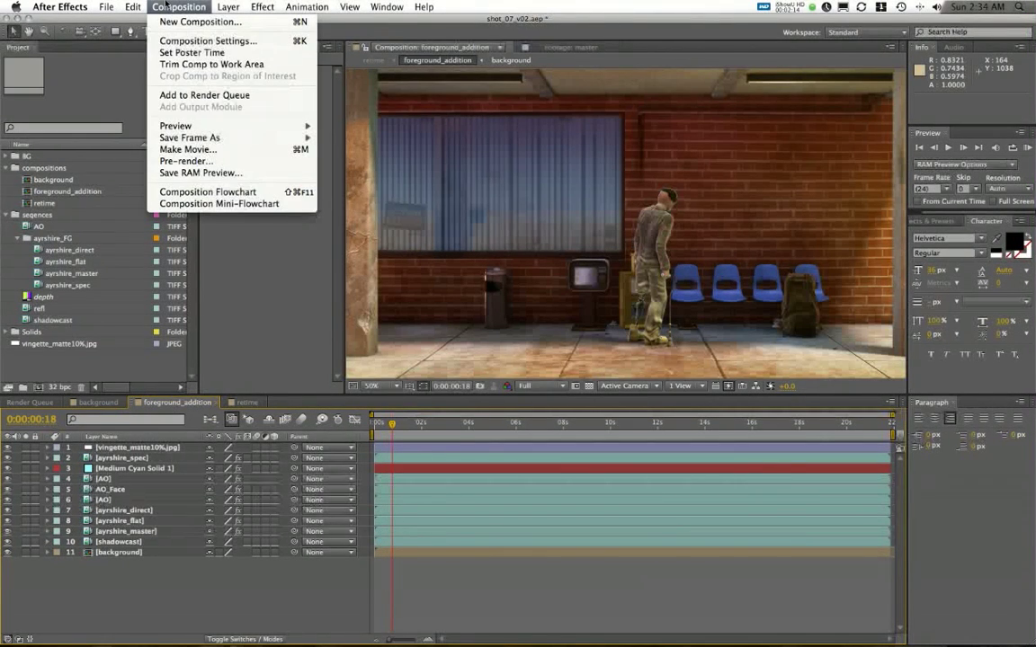
left_click(210, 95)
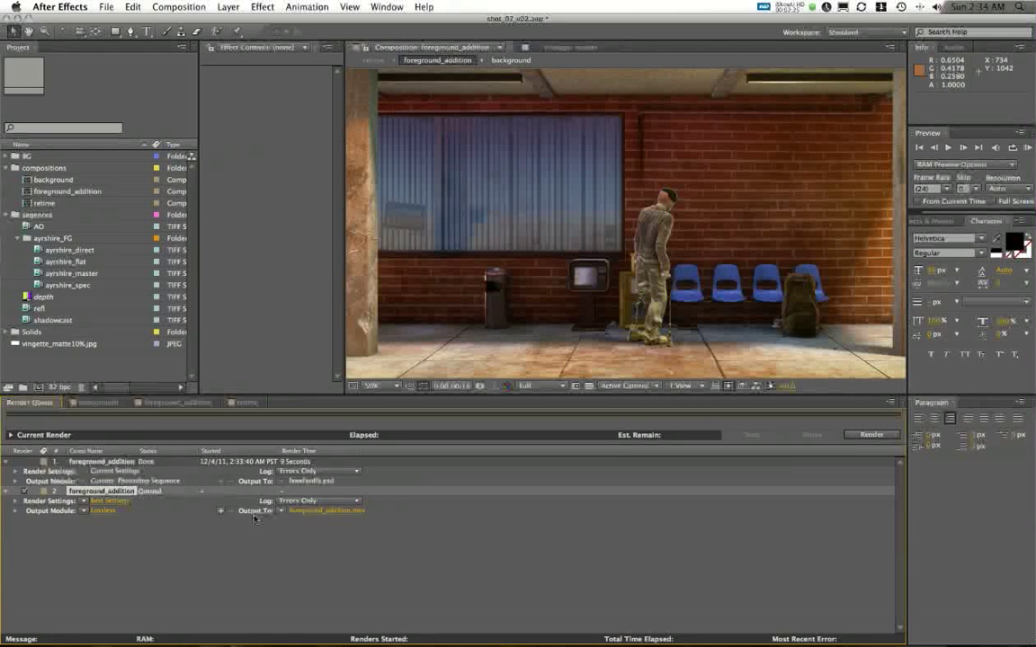
Step: Rename the second item's output file from foreground_addition.mov to shot_07_finalrender.mov on the Desktop
left_click(302, 513)
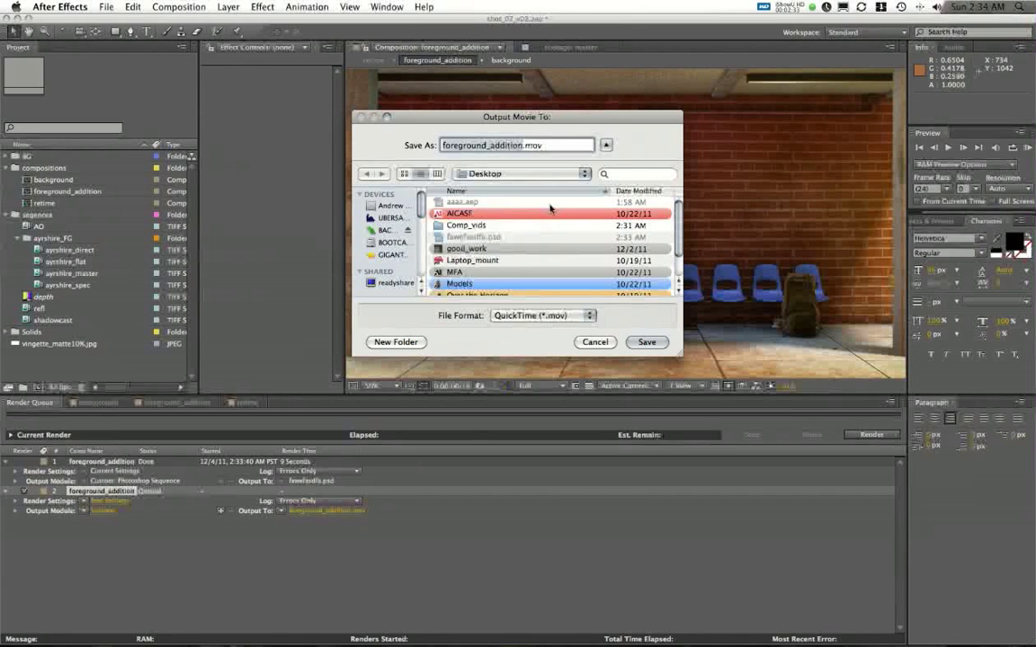
type("shot_")
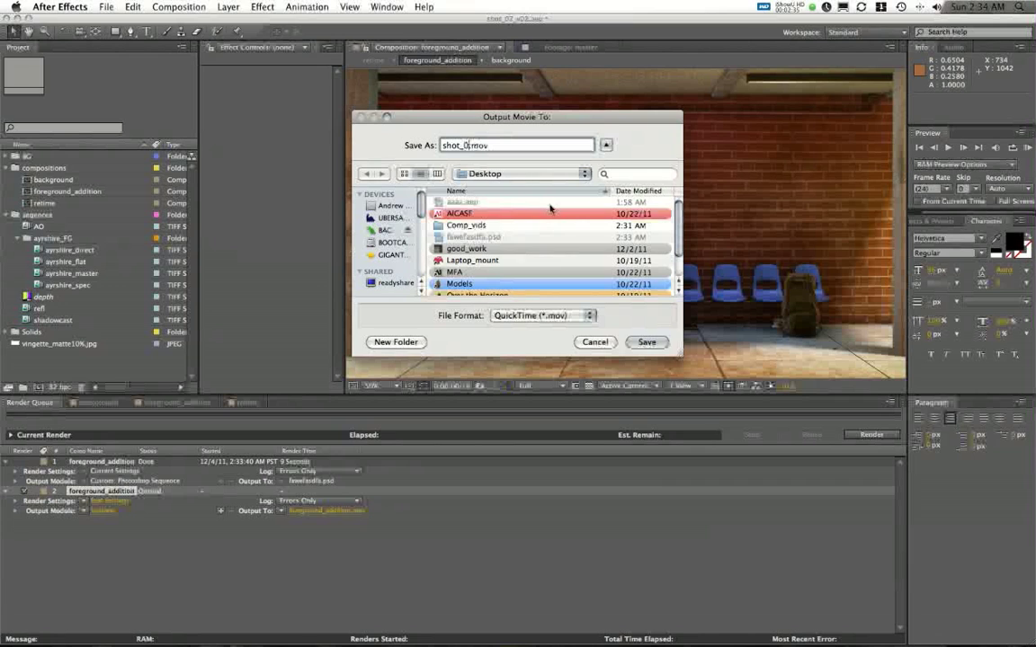
type("07_finalrender")
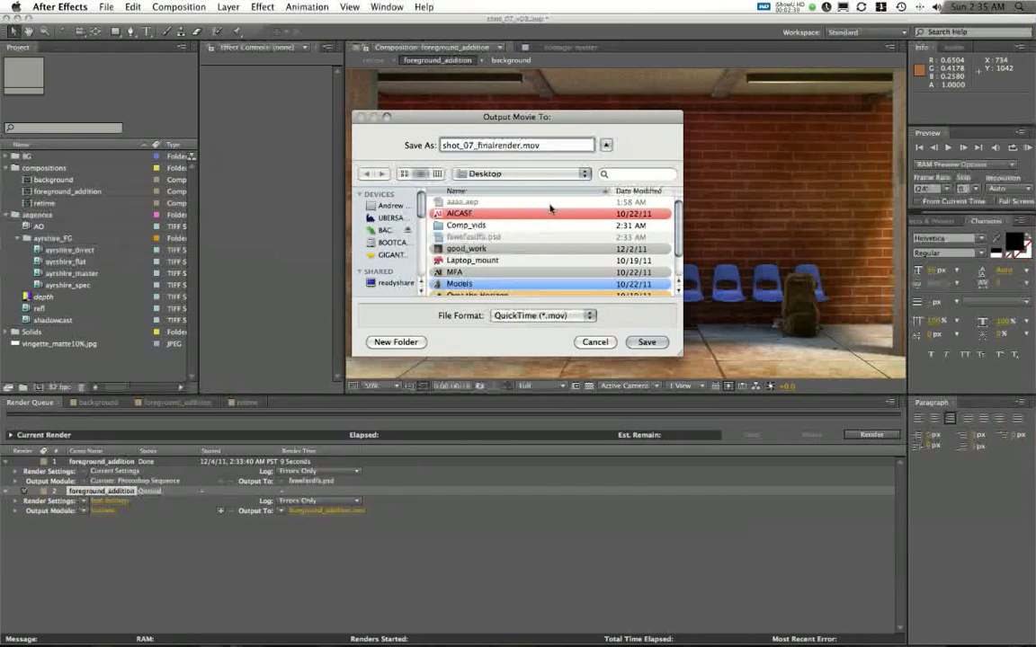
key("Return")
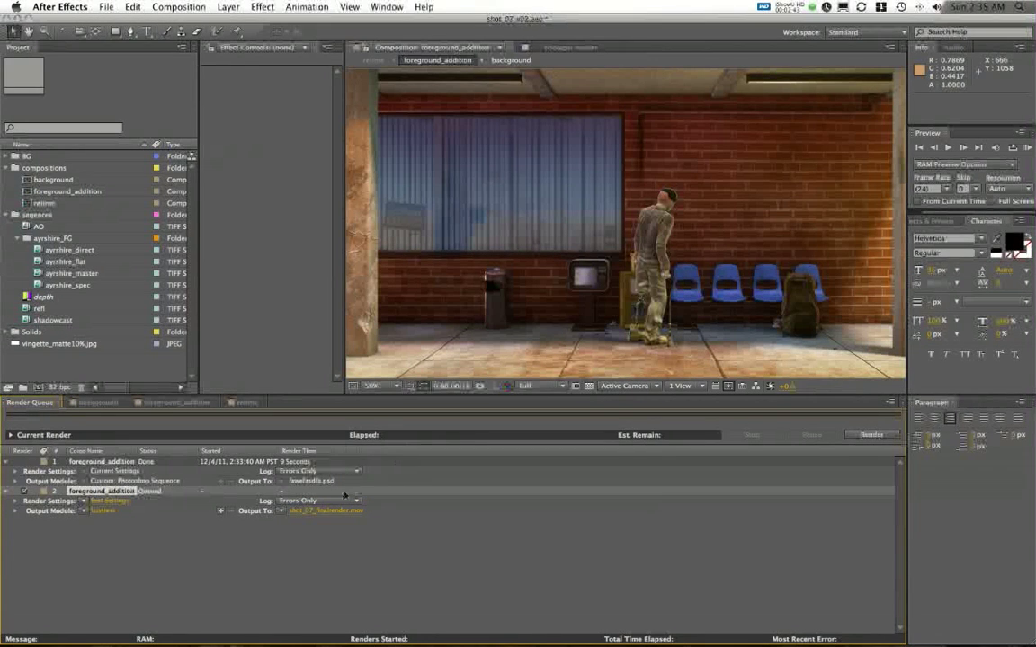
left_click(104, 539)
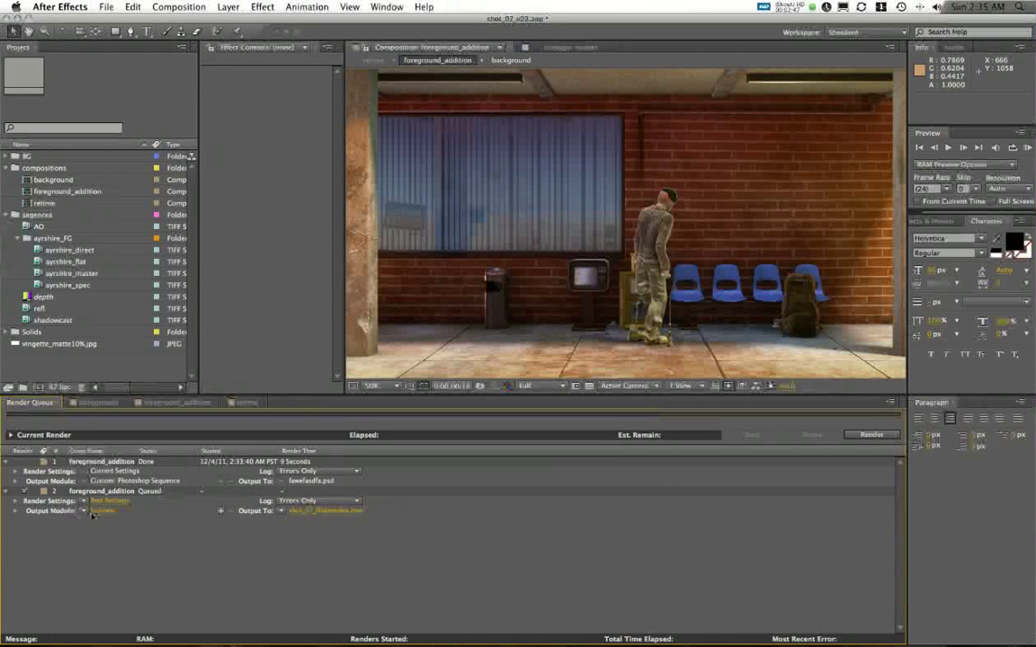
Step: Set the QuickTime video codec to None for an uncompressed movie
left_click(101, 511)
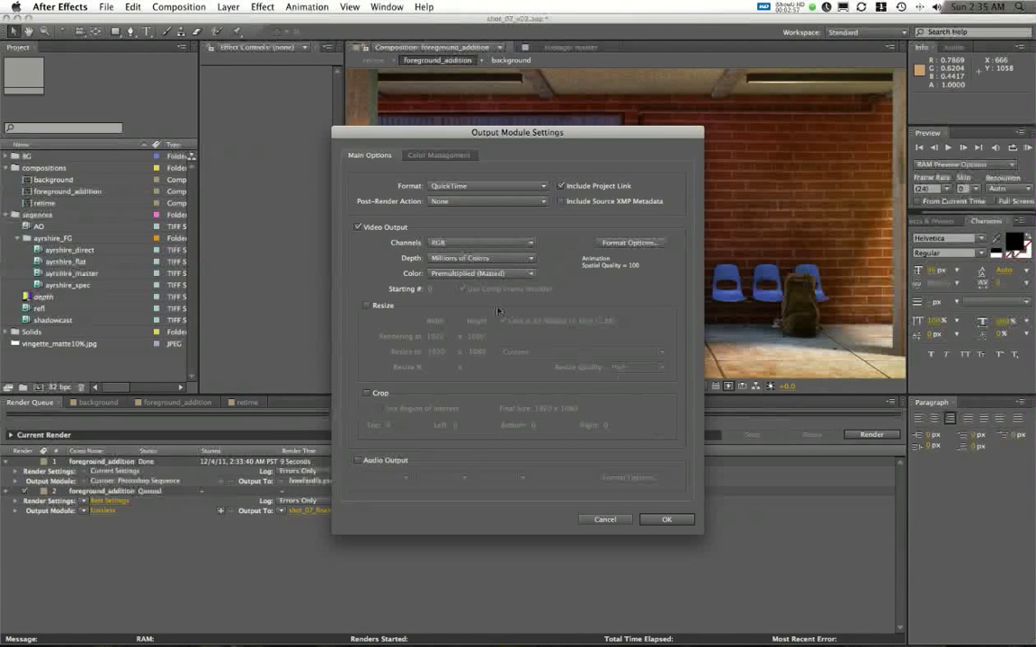
left_click_drag(592, 133, 568, 127)
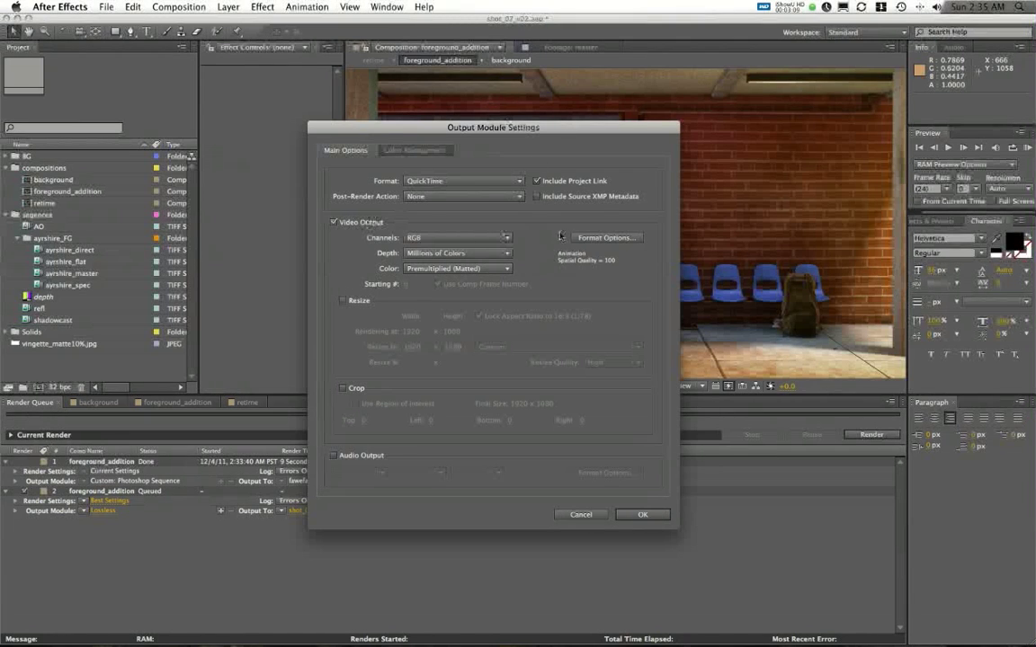
left_click(605, 237)
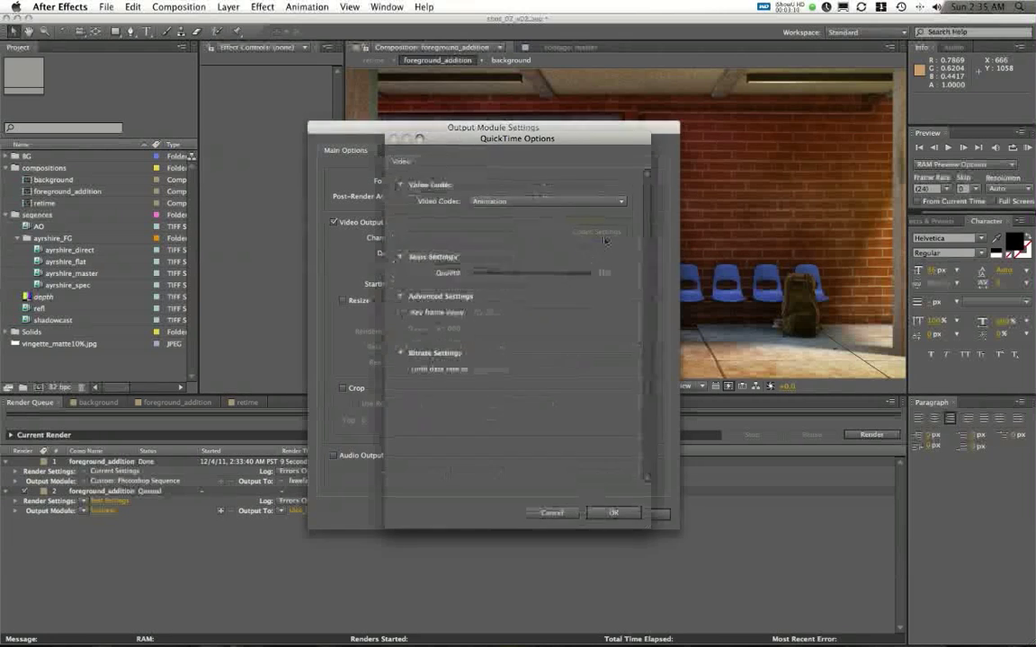
left_click(502, 202)
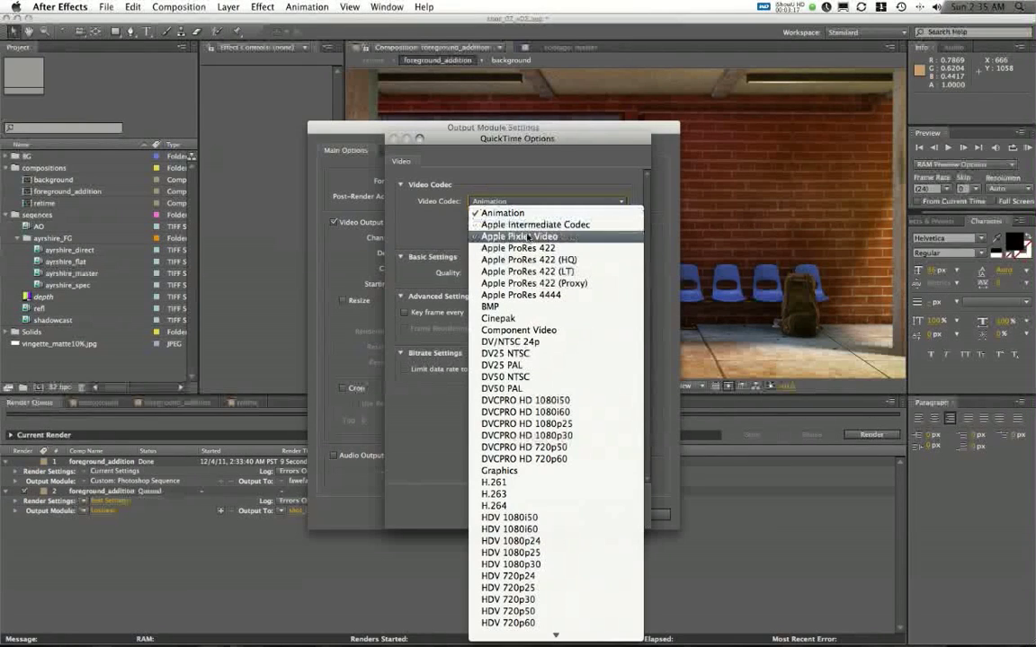
scroll(520, 342, "down", 8)
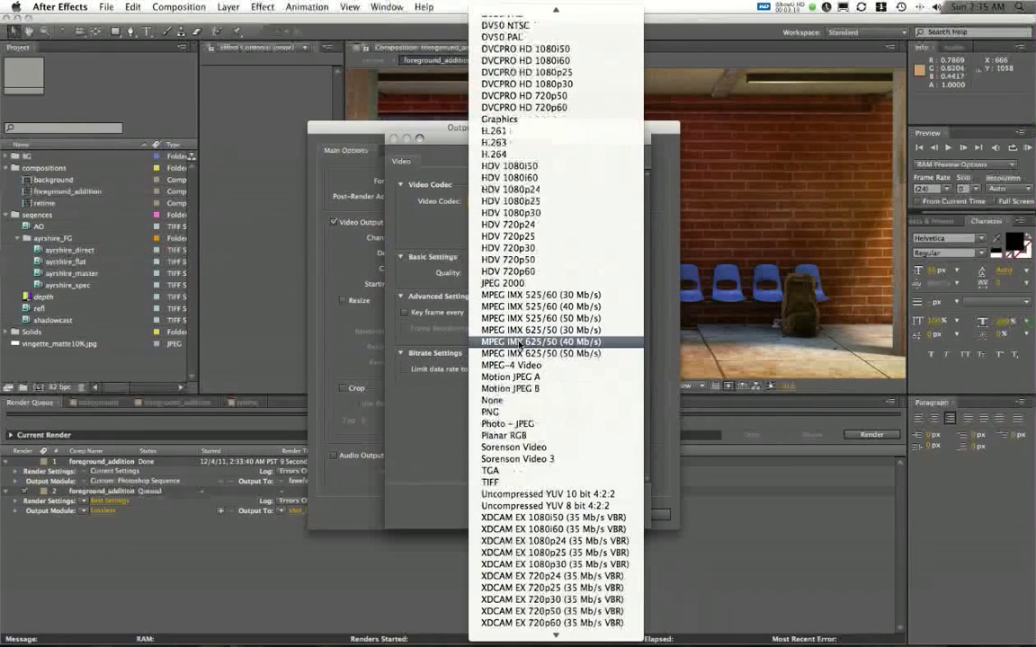
scroll(521, 341, "down", 3)
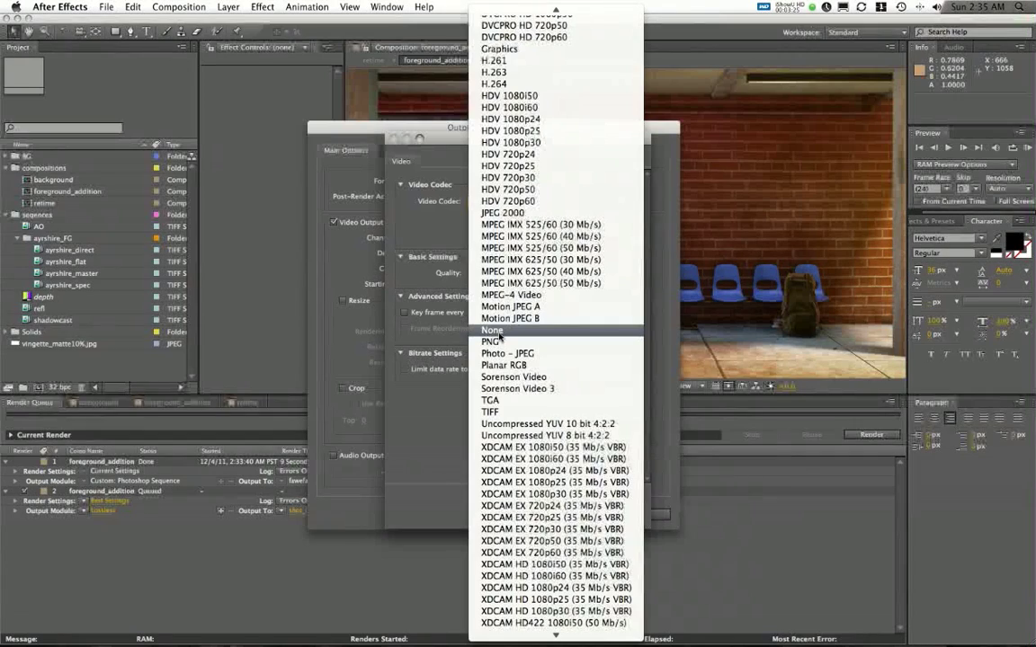
left_click(501, 333)
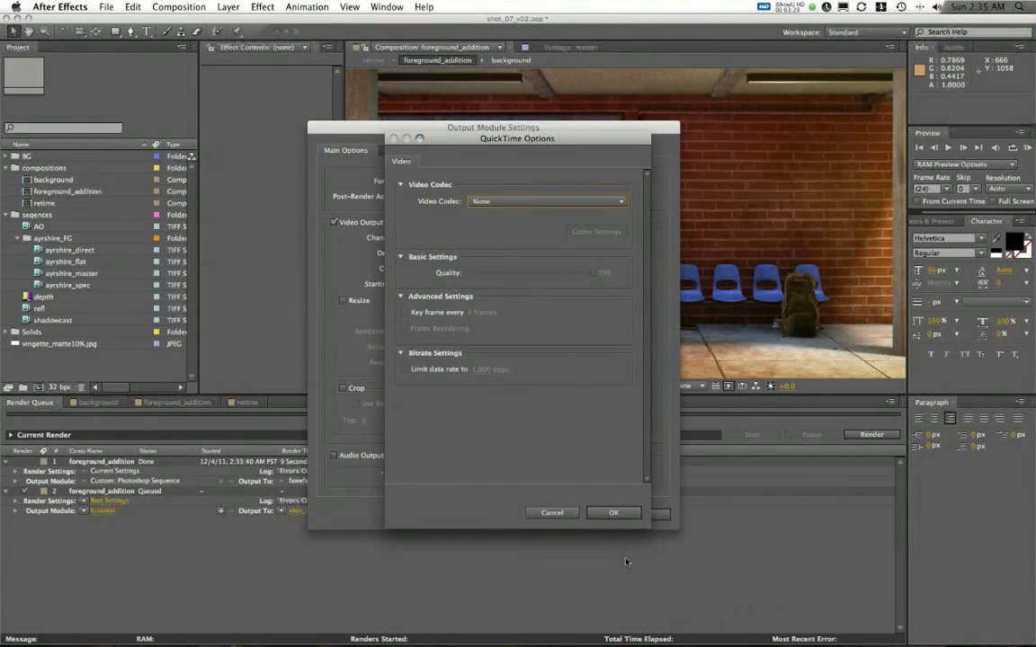
left_click(613, 513)
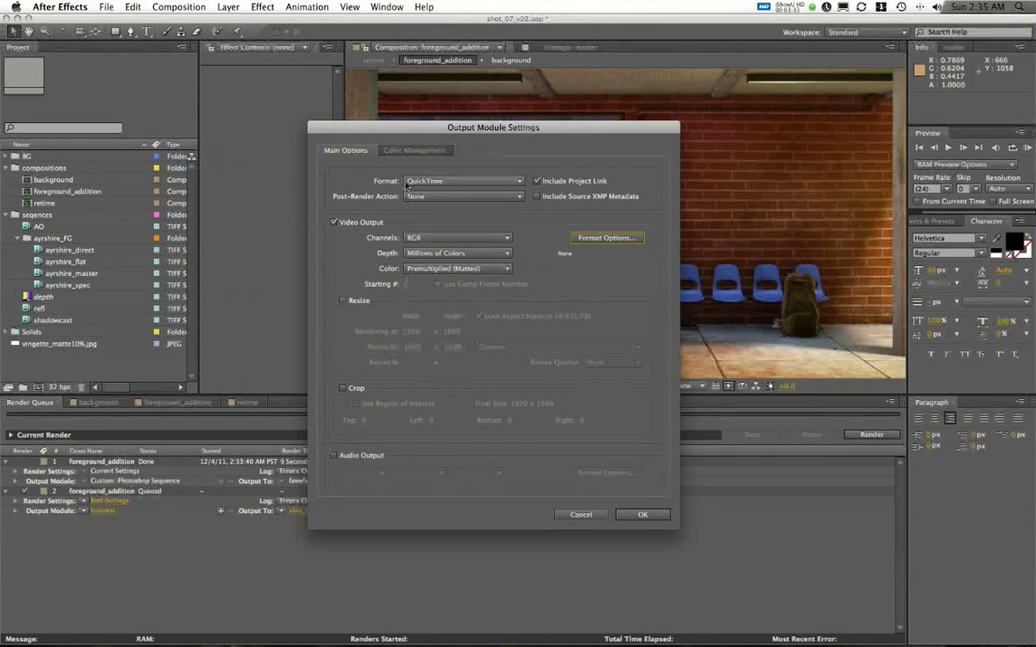
Step: Turn on Preserve RGB under Color Management and confirm the output module settings
left_click(410, 151)
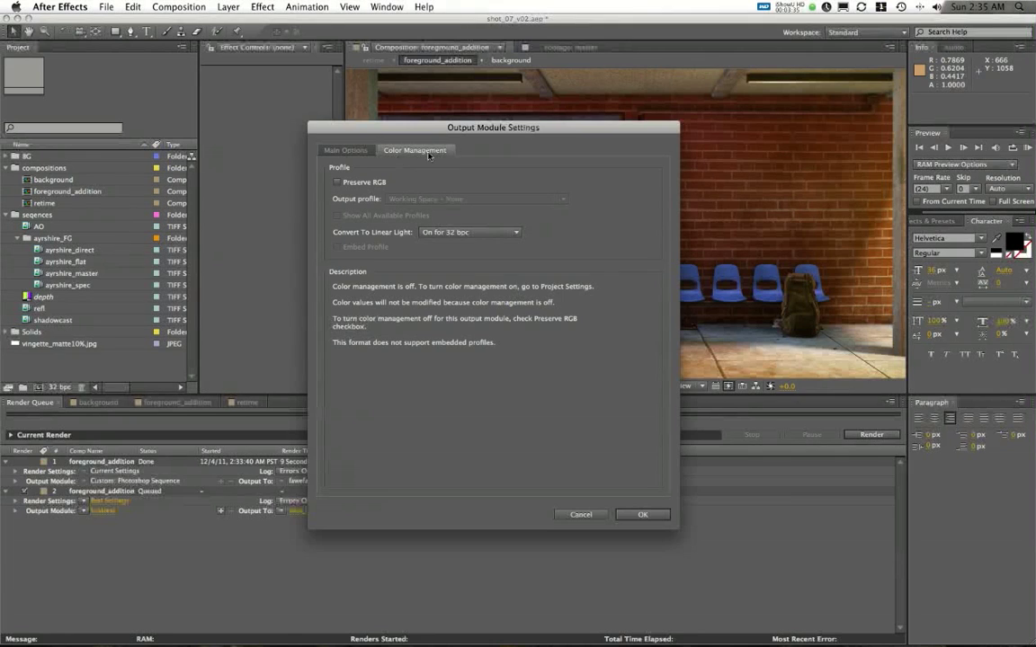
left_click(338, 182)
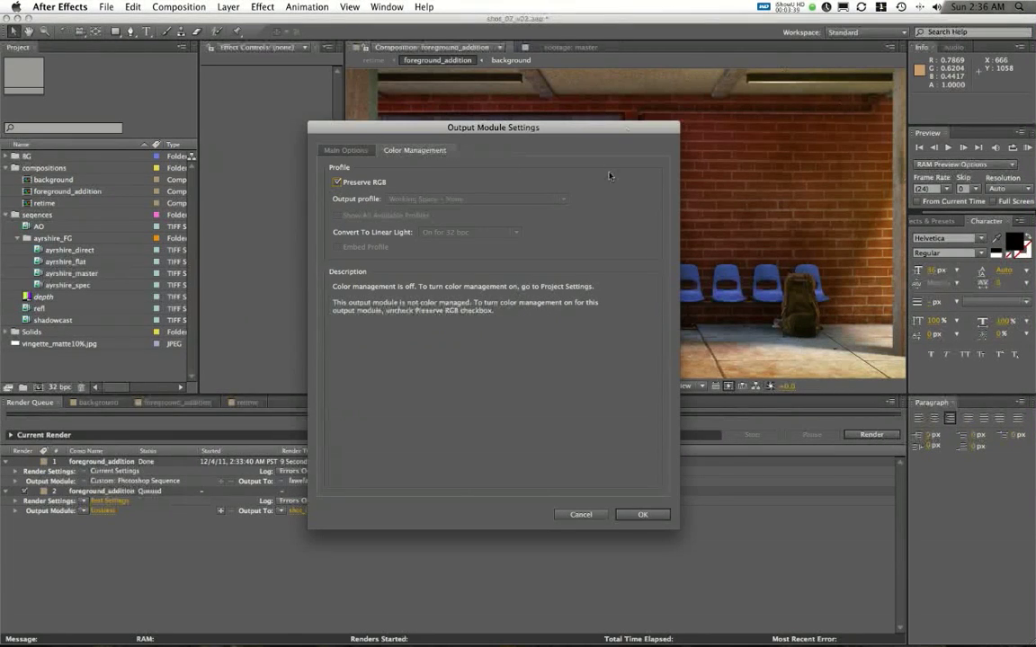
left_click(337, 151)
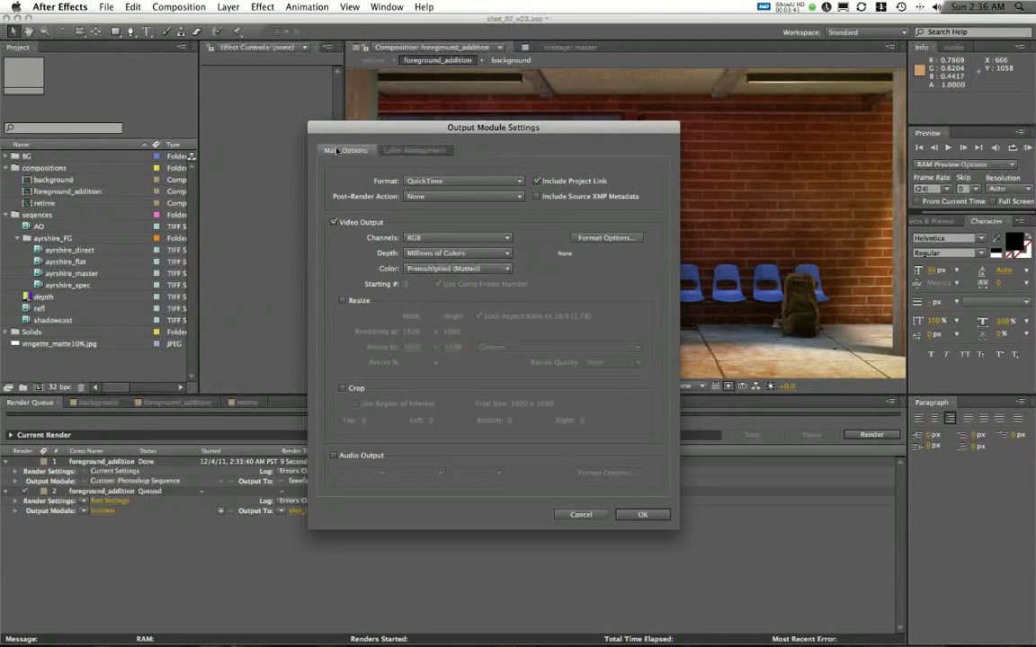
left_click(657, 514)
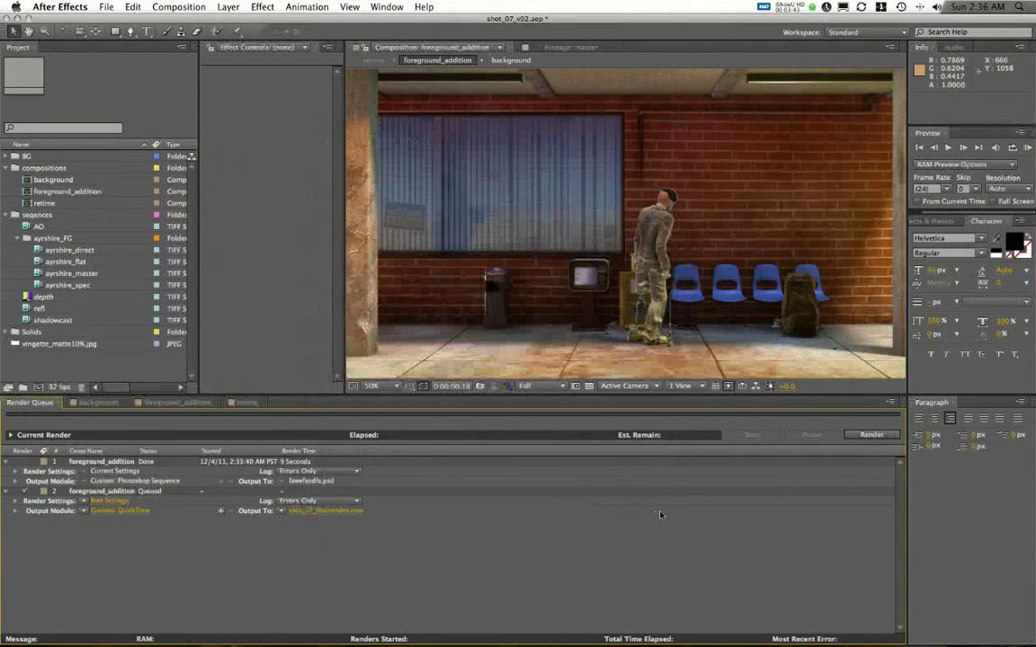
Step: Render the queue, then reopen the second item's QuickTime format options
left_click(873, 437)
left_click(100, 512)
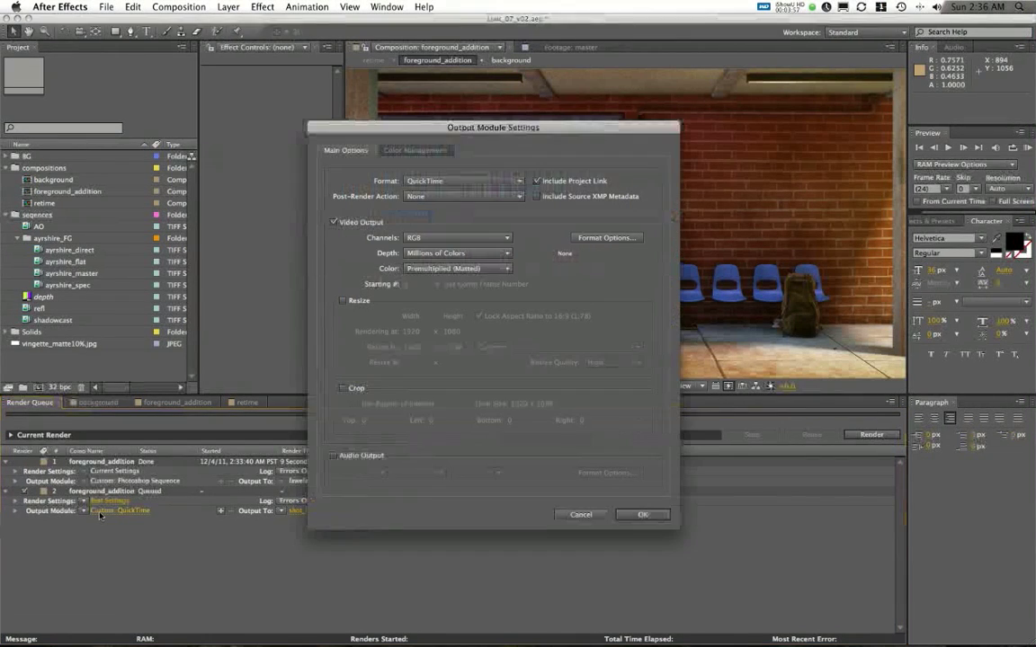
left_click(607, 236)
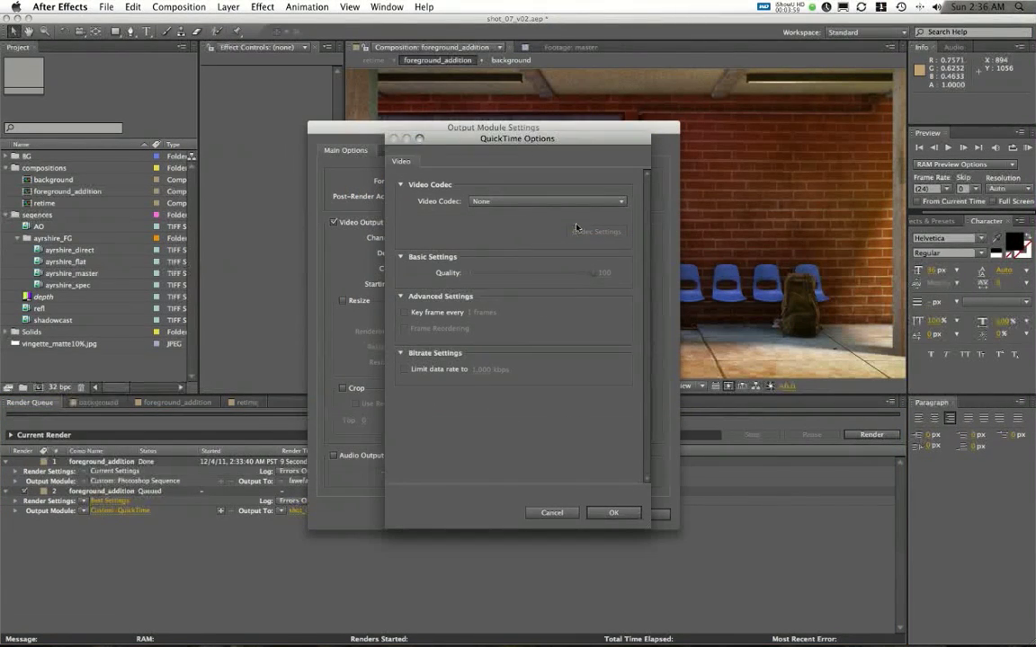
Step: Browse the QuickTime video codec list, leaving the codec at None
left_click(555, 202)
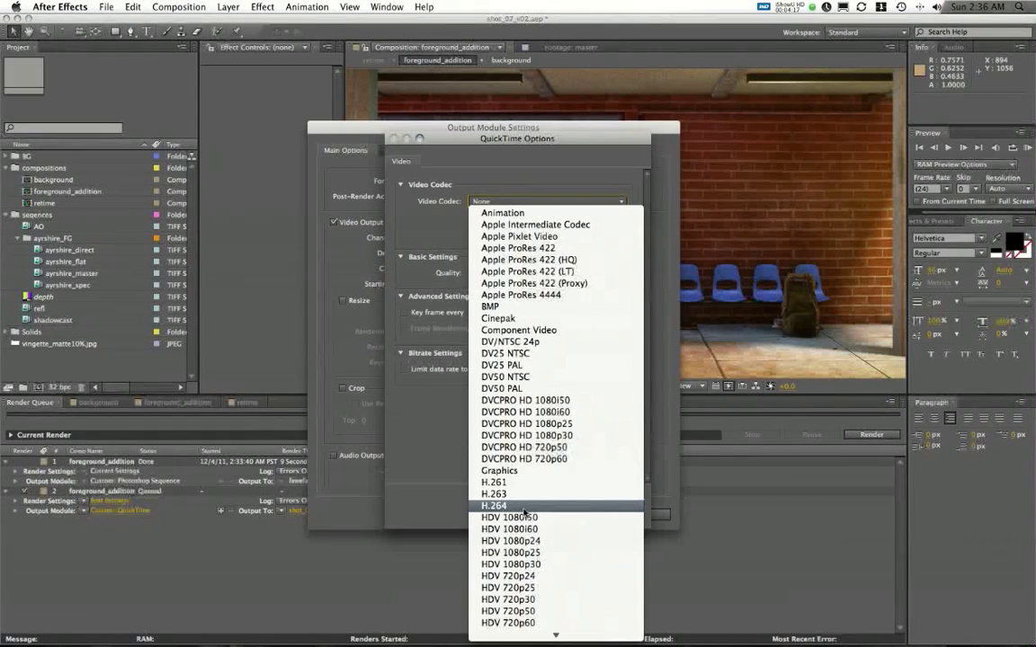
scroll(524, 512, "down", 10)
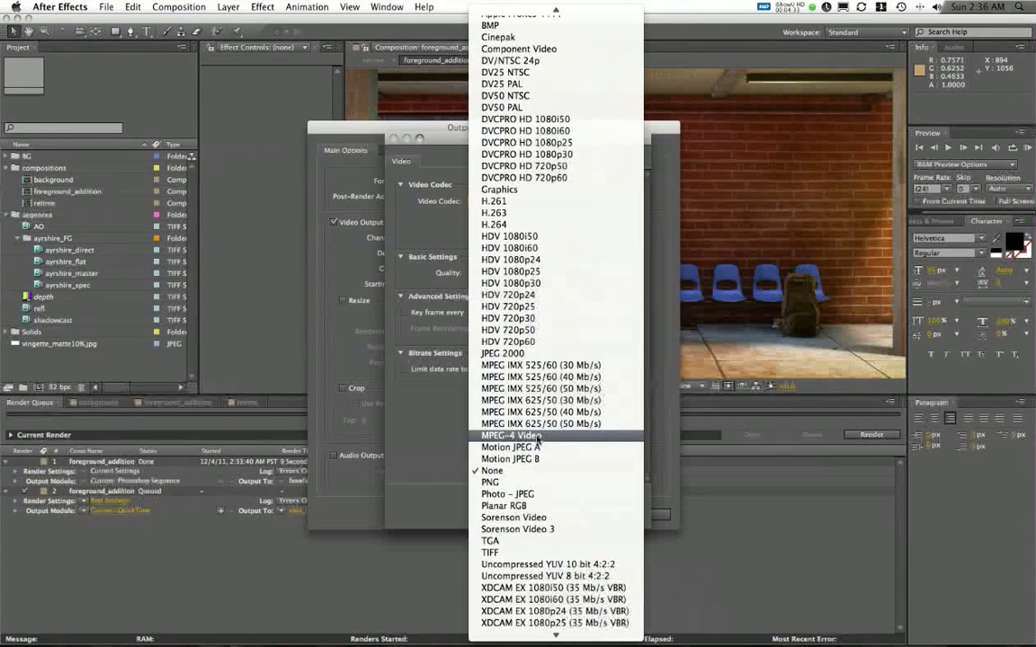
scroll(537, 441, "down", 5)
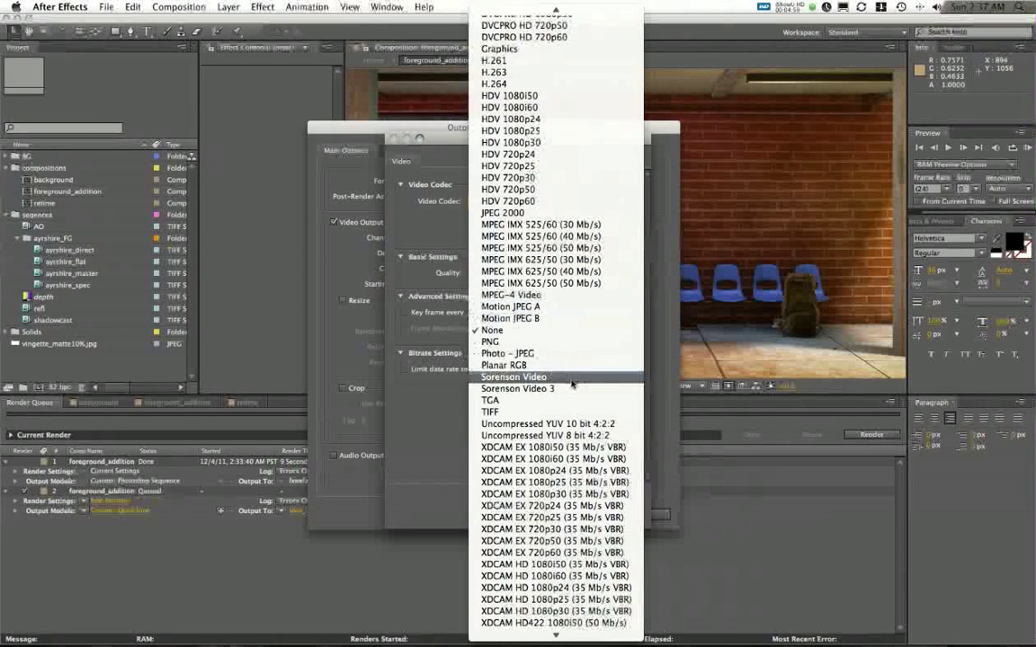
scroll(550, 389, "down", 3)
scroll(569, 387, "up", 9)
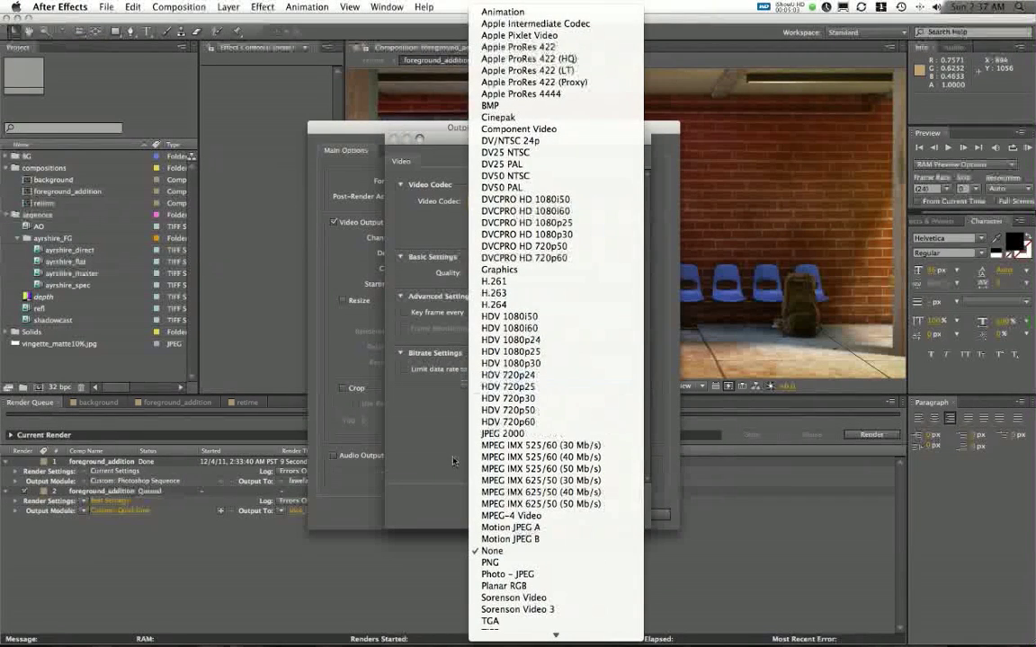
left_click(407, 410)
Step: Change the QuickTime video codec to Sorenson Video 3
left_click(490, 200)
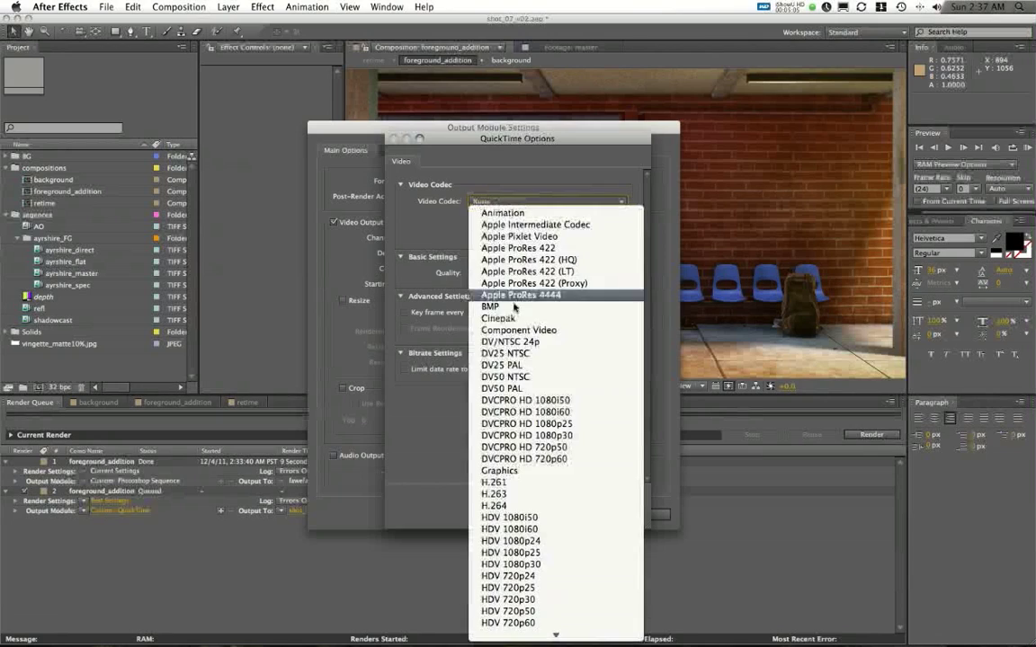
scroll(514, 450, "down", 6)
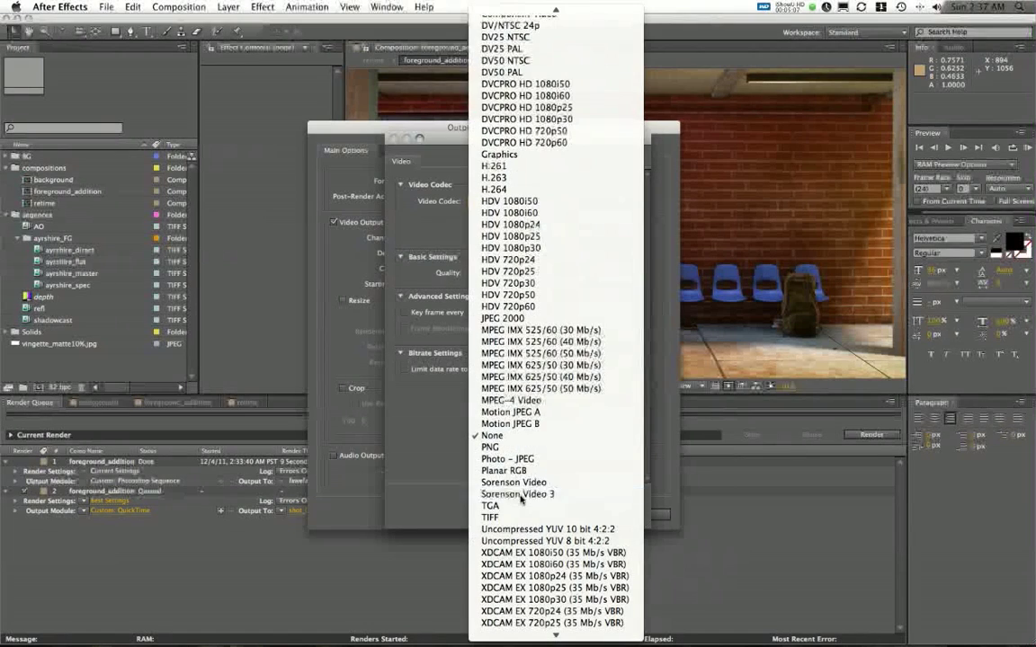
left_click(517, 493)
left_click(620, 512)
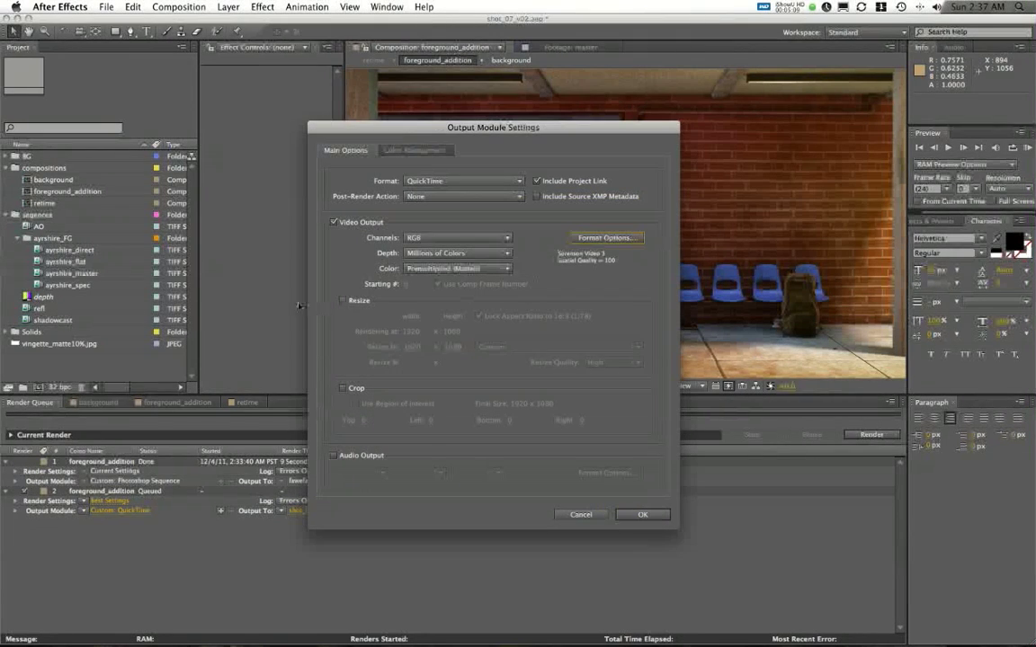
Step: Resize the output movie to 900 × 506, confirm, and preview shot_07_full3.mov in Finder
left_click(342, 301)
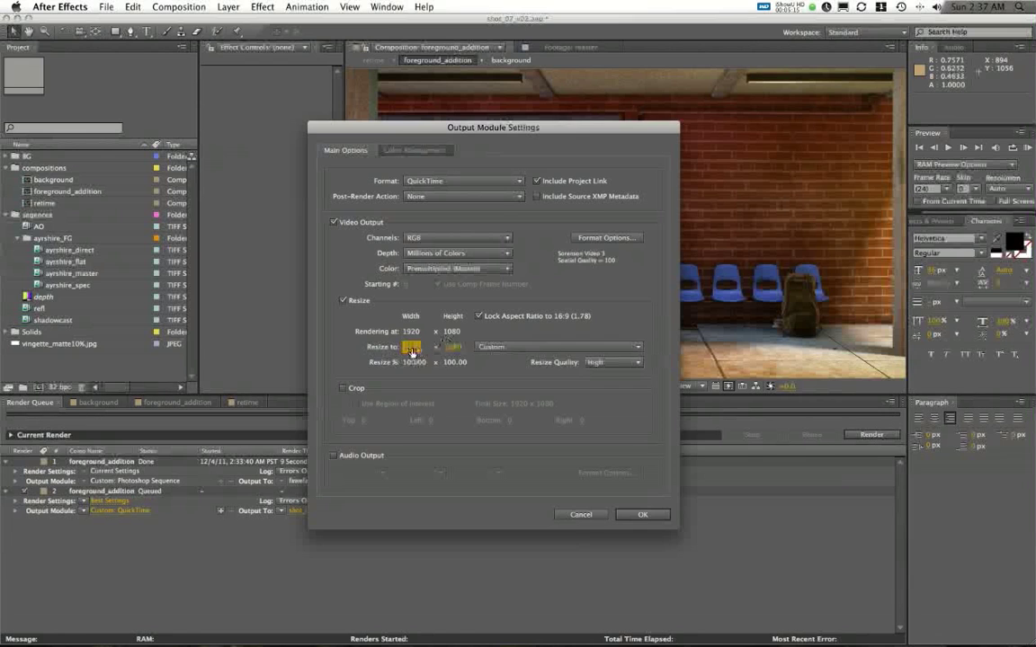
left_click(411, 348)
type("900")
key("Tab")
key("Return")
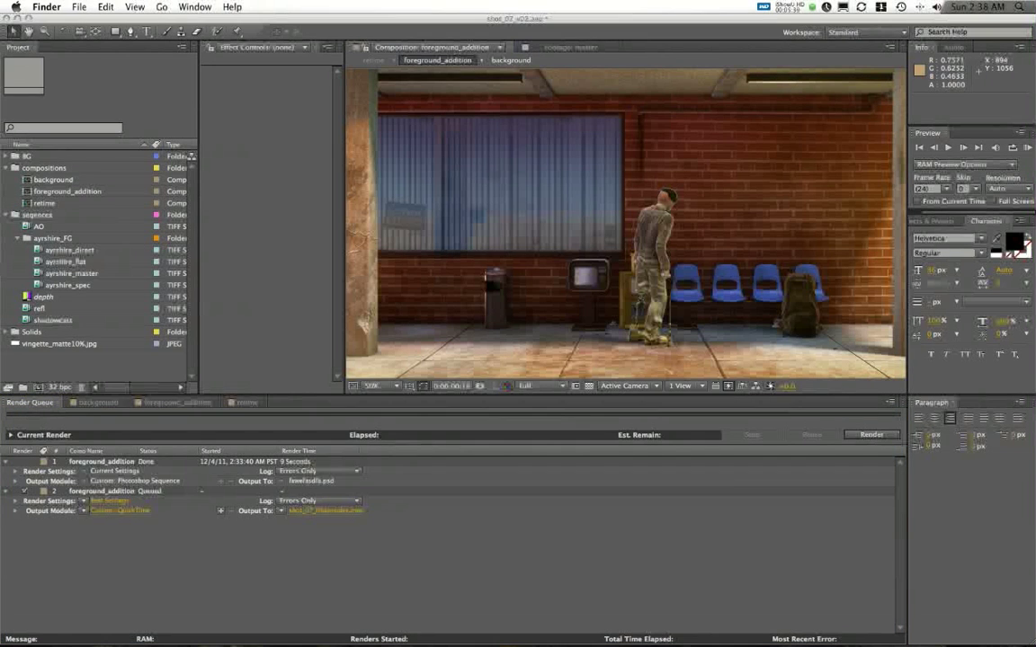
key("space")
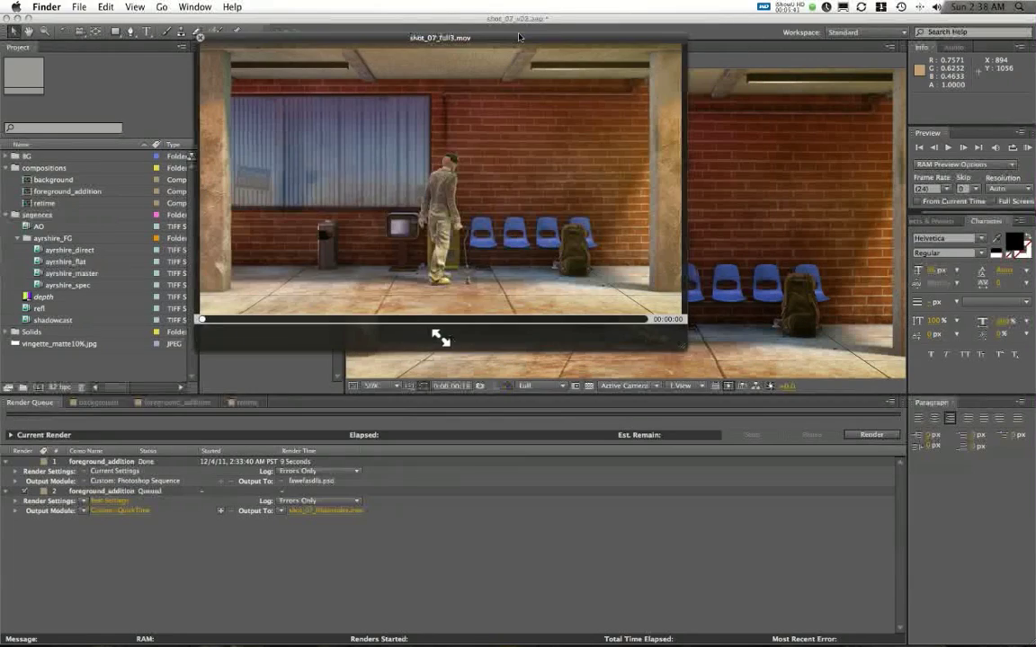
left_click_drag(684, 347, 1014, 586)
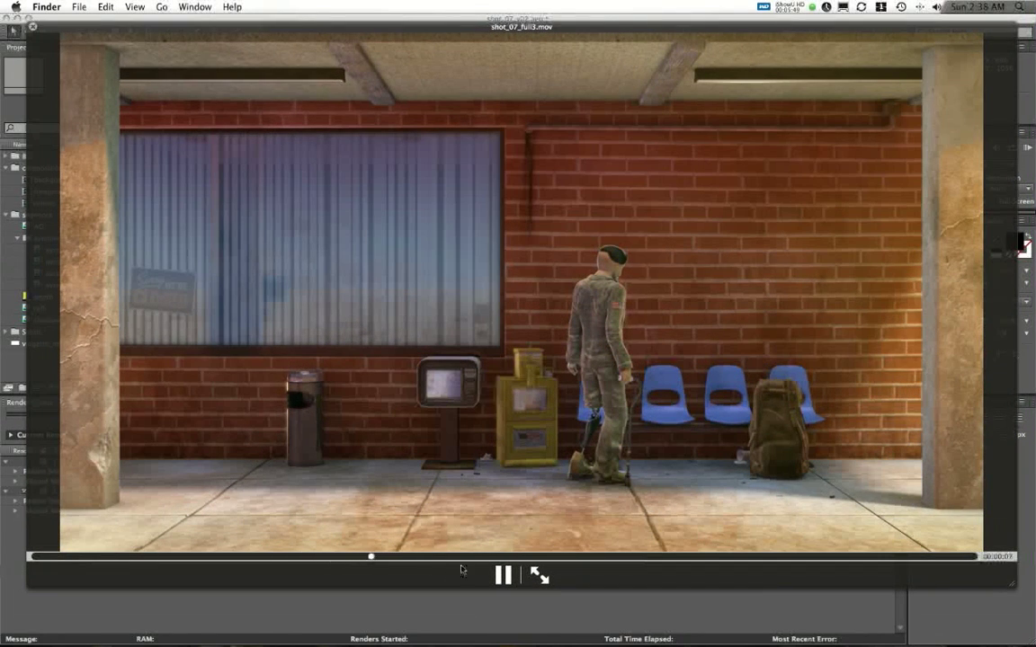
left_click(416, 557)
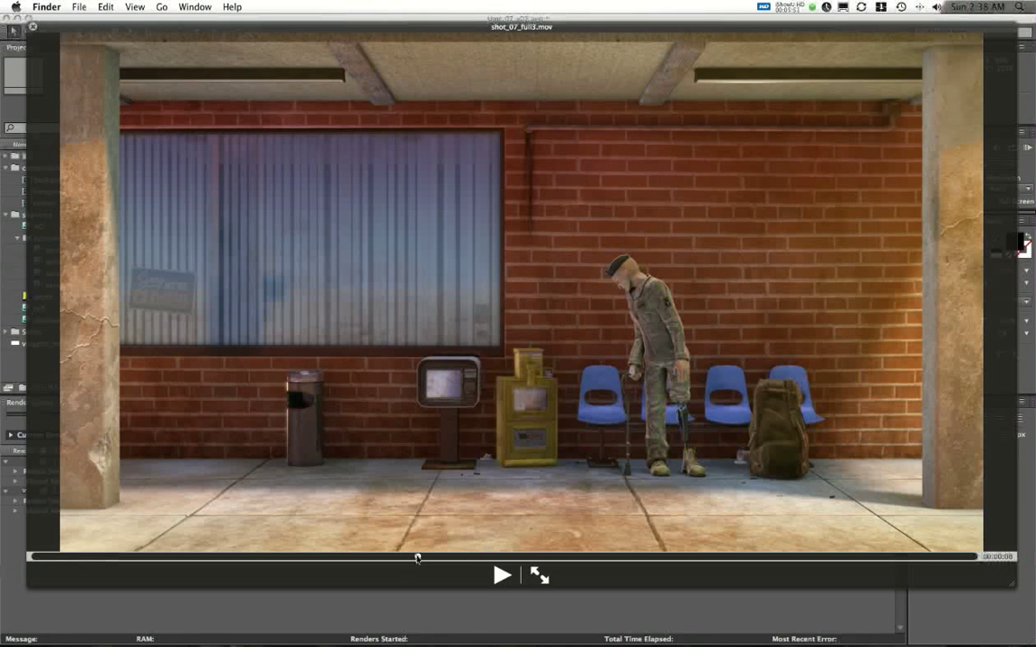
scroll(364, 531, "left", 3)
scroll(364, 531, "right", 10)
scroll(364, 550, "left", 5)
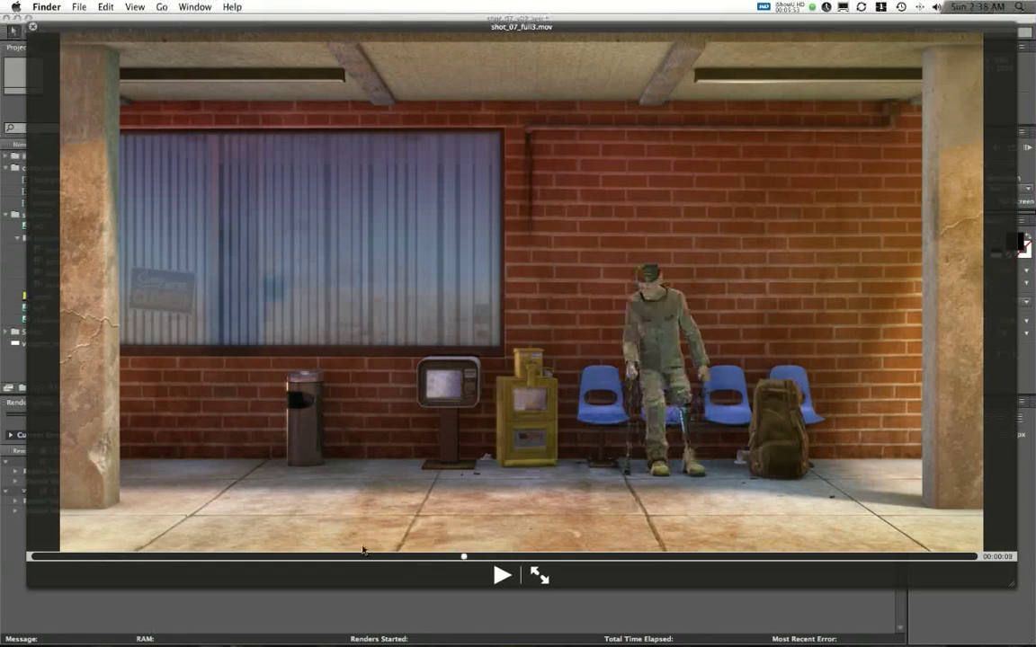
scroll(364, 551, "left", 4)
scroll(387, 548, "right", 7)
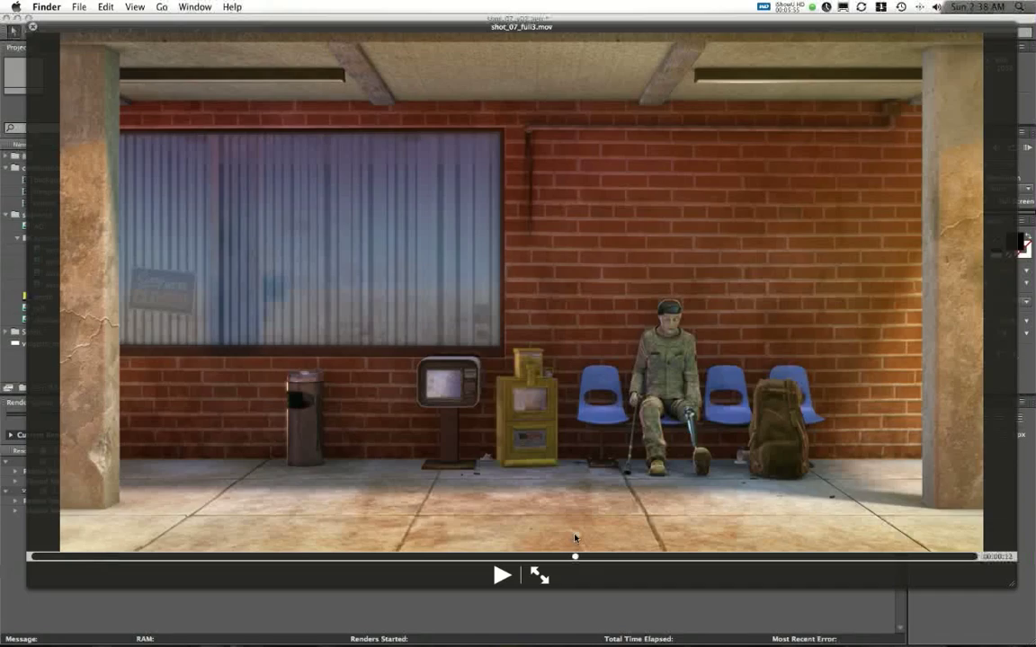
key("space")
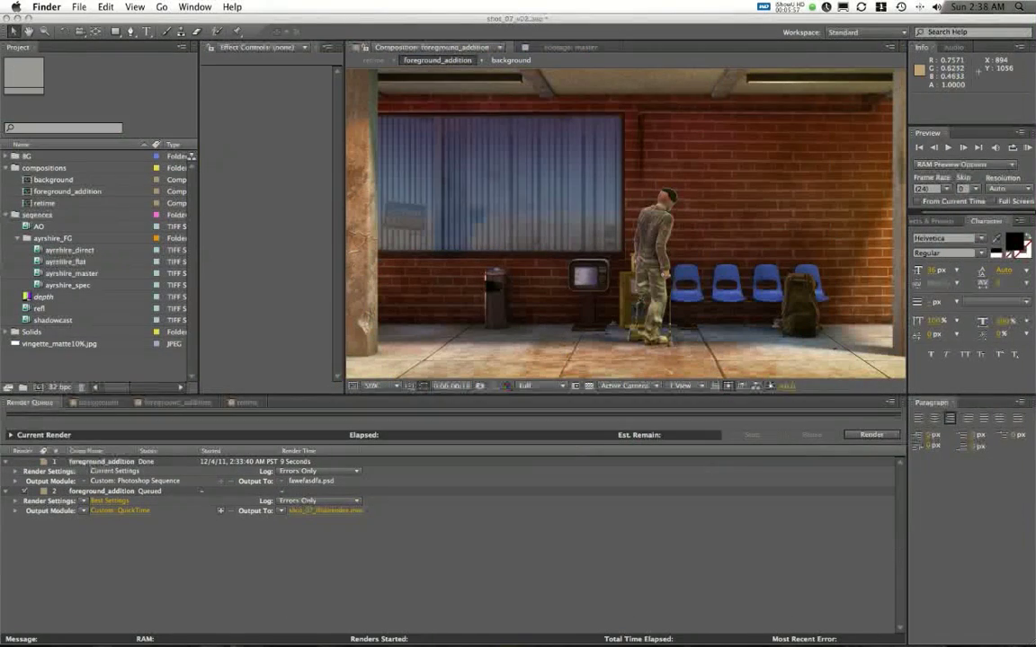
key("space")
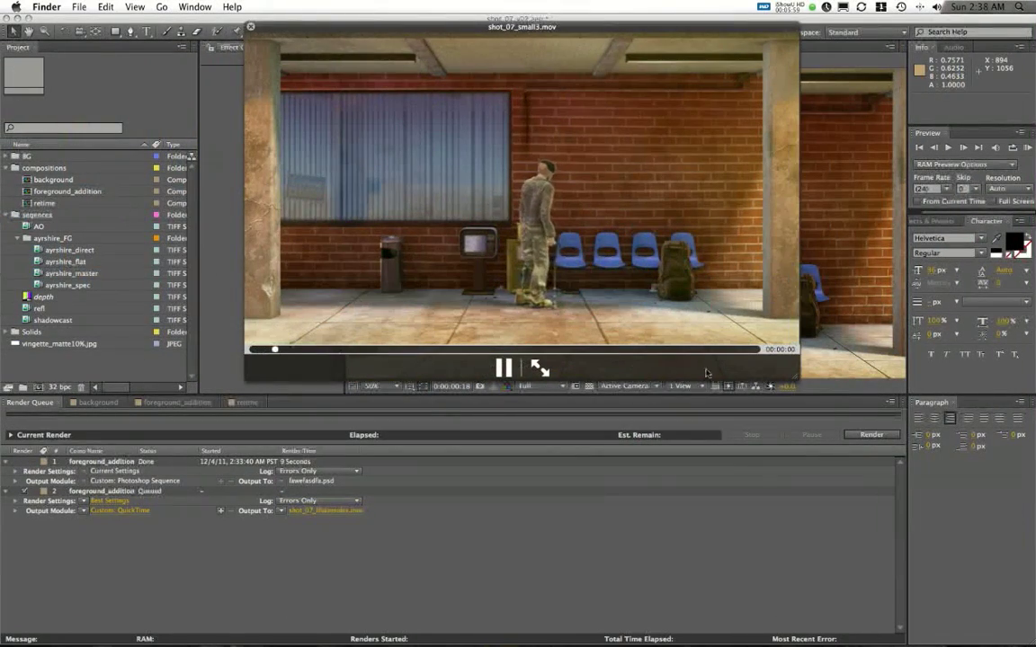
left_click_drag(640, 41, 421, 46)
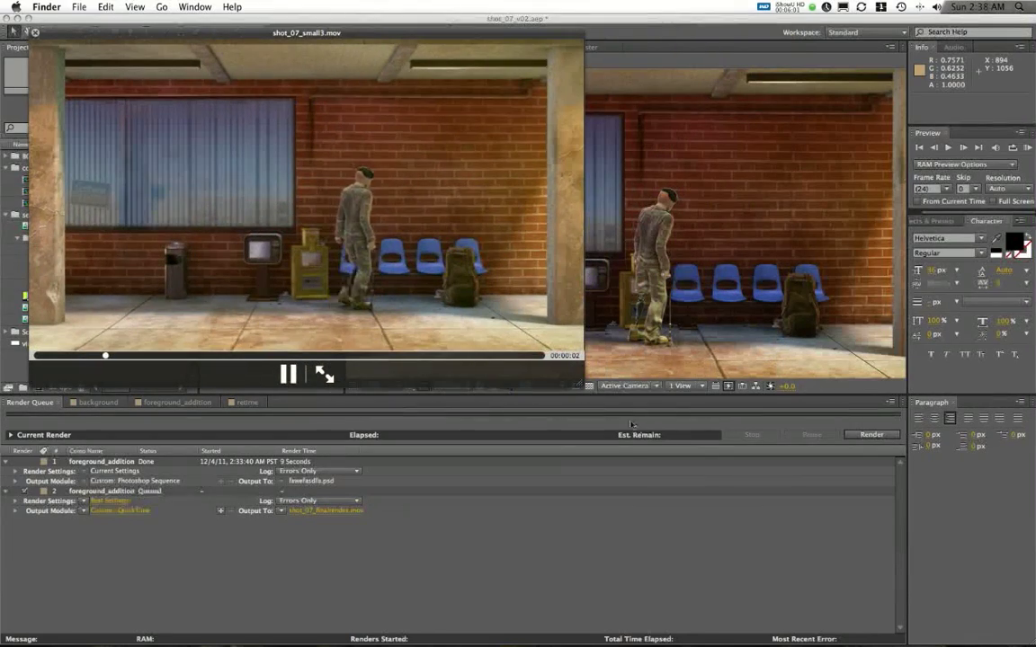
left_click_drag(581, 384, 964, 608)
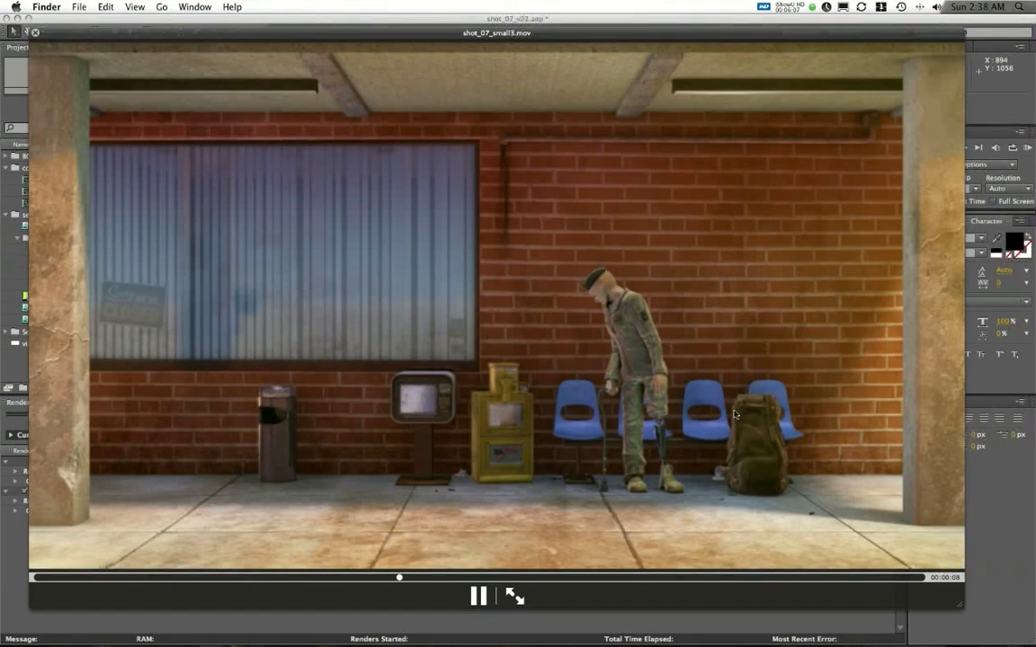
key("space")
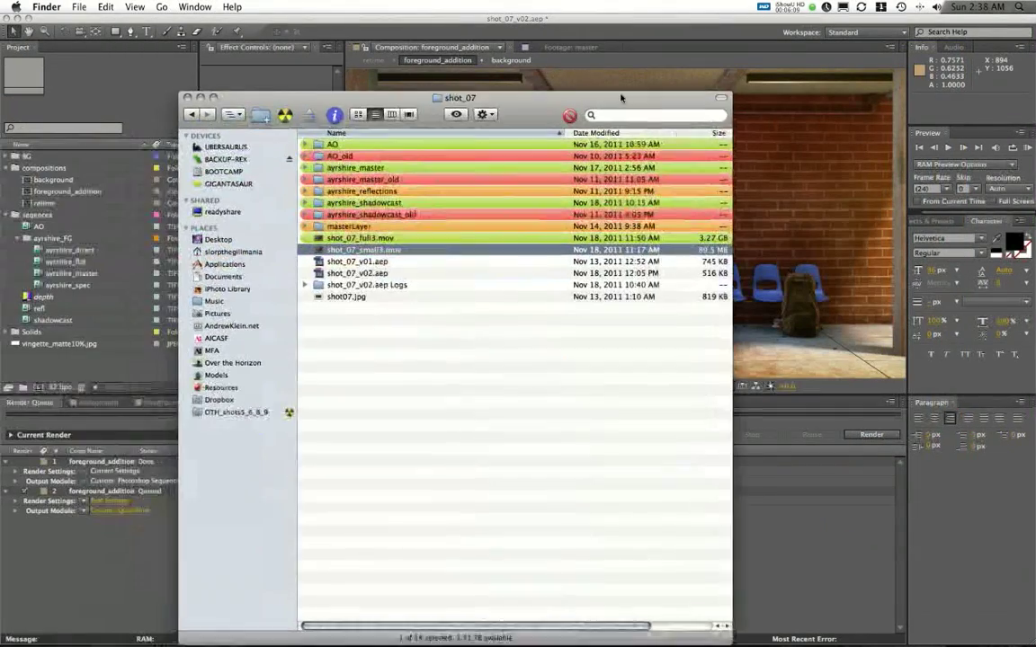
Step: Compare shot_07_full3.mov (3.27 GB) with shot_07_small3.mov (89.5 MB), then close the shot_07 window
left_click(373, 221)
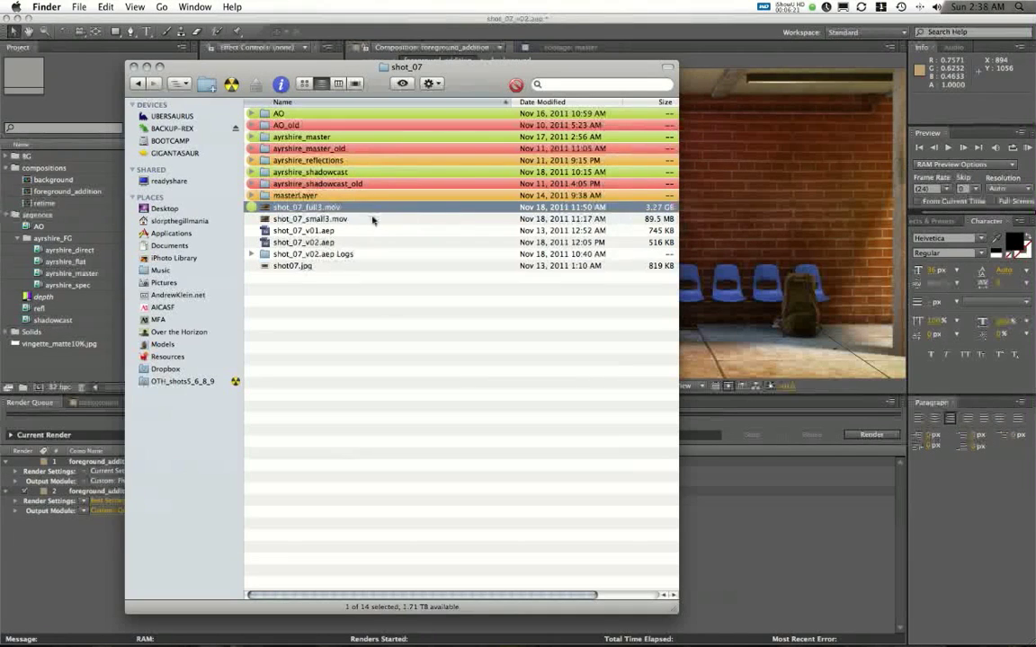
left_click(288, 221)
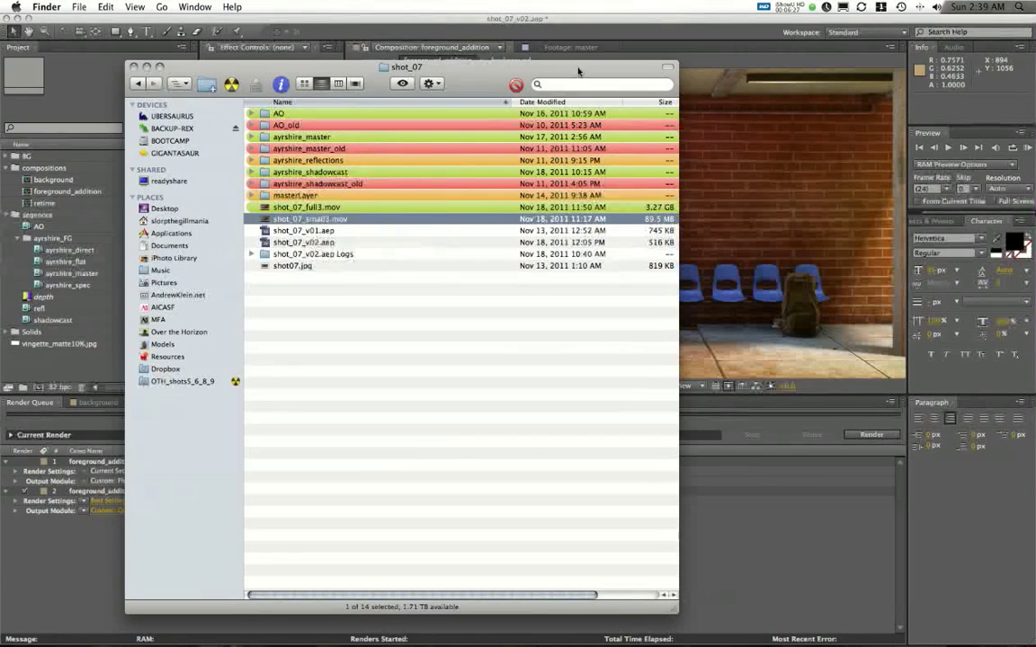
left_click_drag(578, 70, 540, 71)
key("super+w")
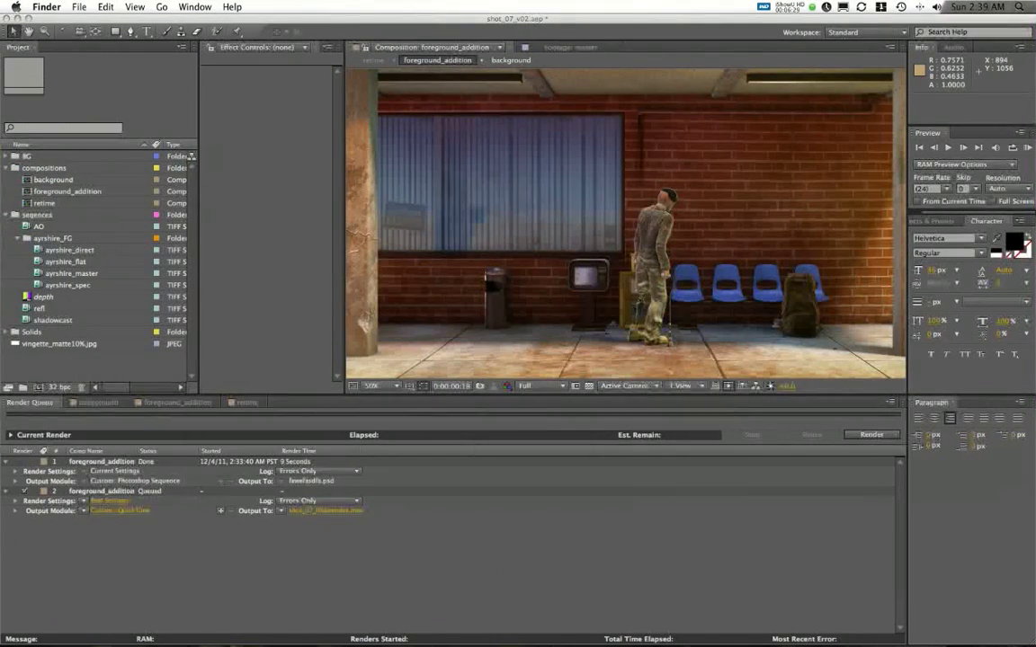
Step: Bring After Effects forward by selecting its Render Queue panel
left_click(496, 554)
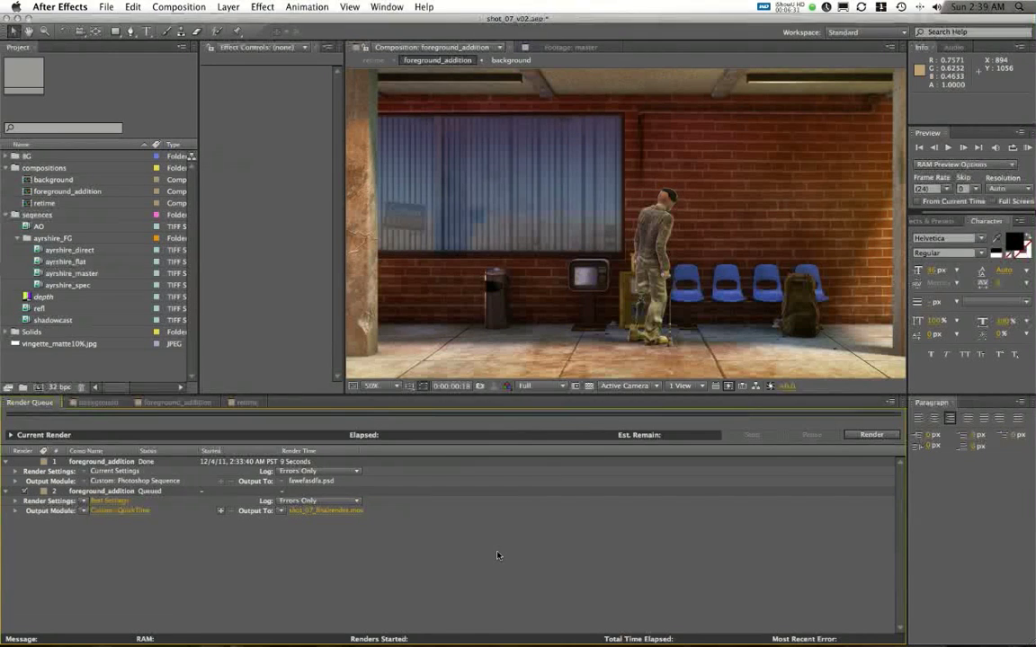